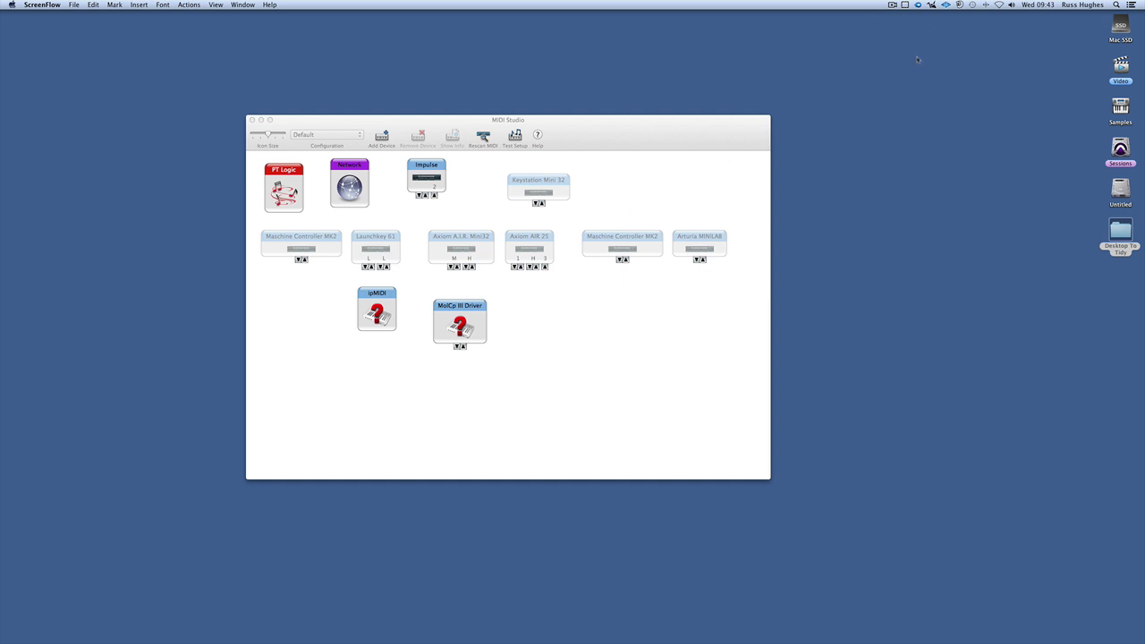
Connect to a server by browsing the network for the Mac mini and start sharing its screen.
key(super+k)
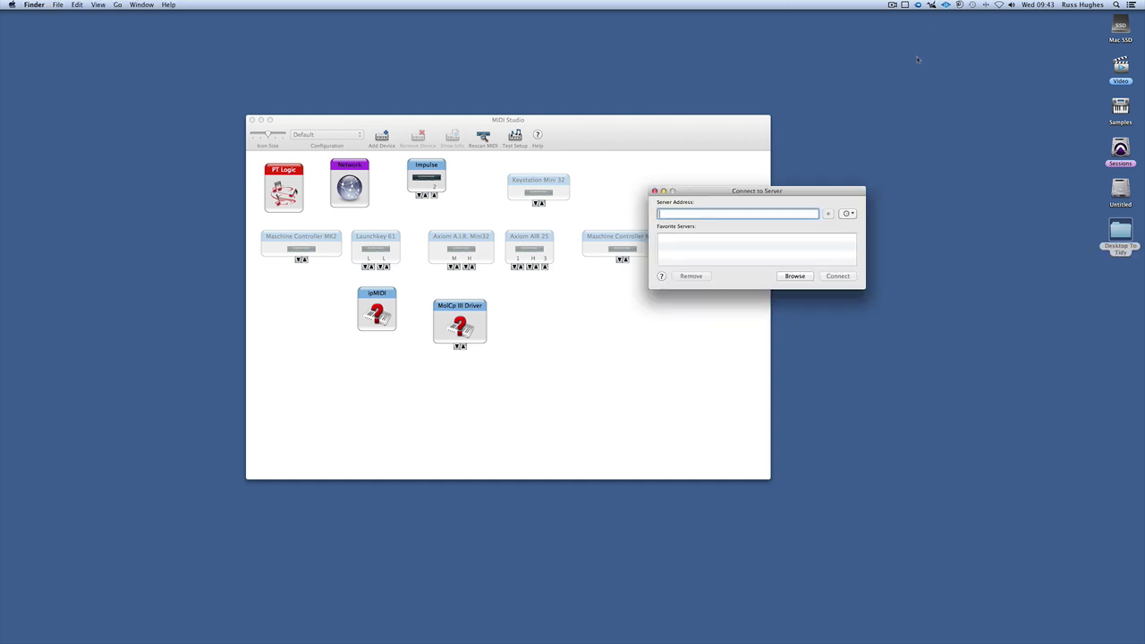
click(795, 277)
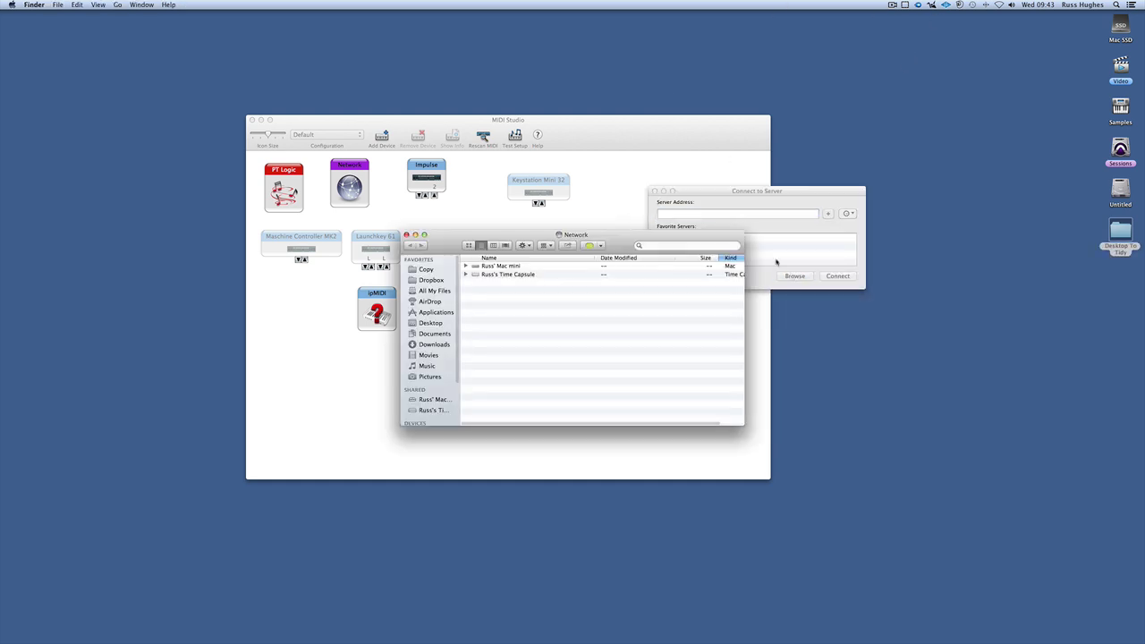
double_click(516, 266)
click(673, 263)
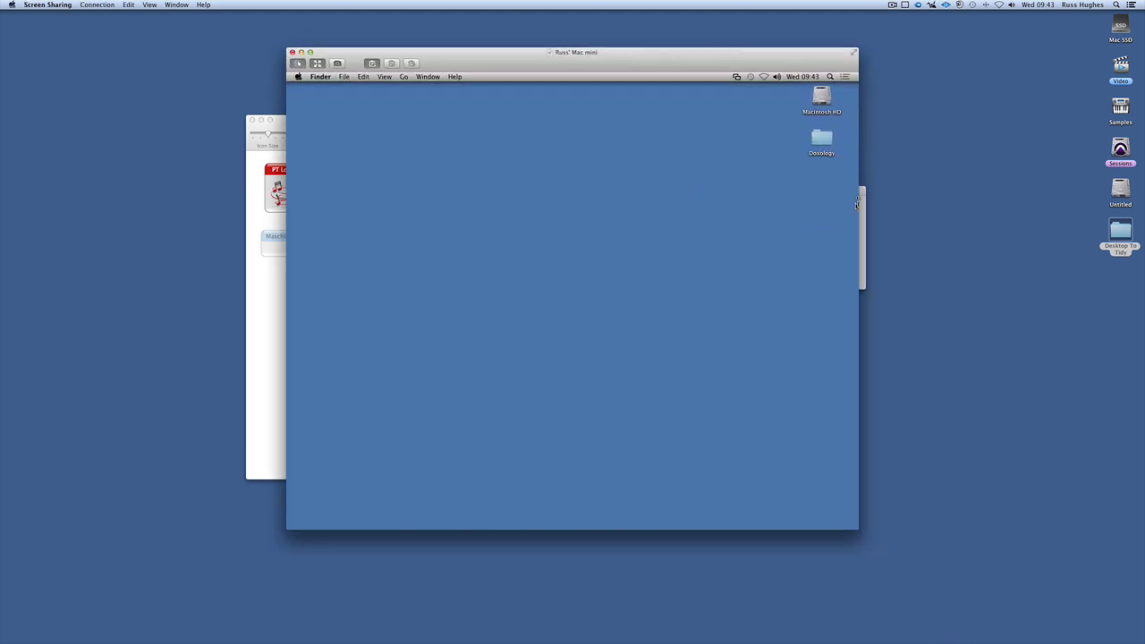
Close the leftover Finder network window and place the MIDI Studio and Mac mini screen-sharing windows side by side.
click(860, 205)
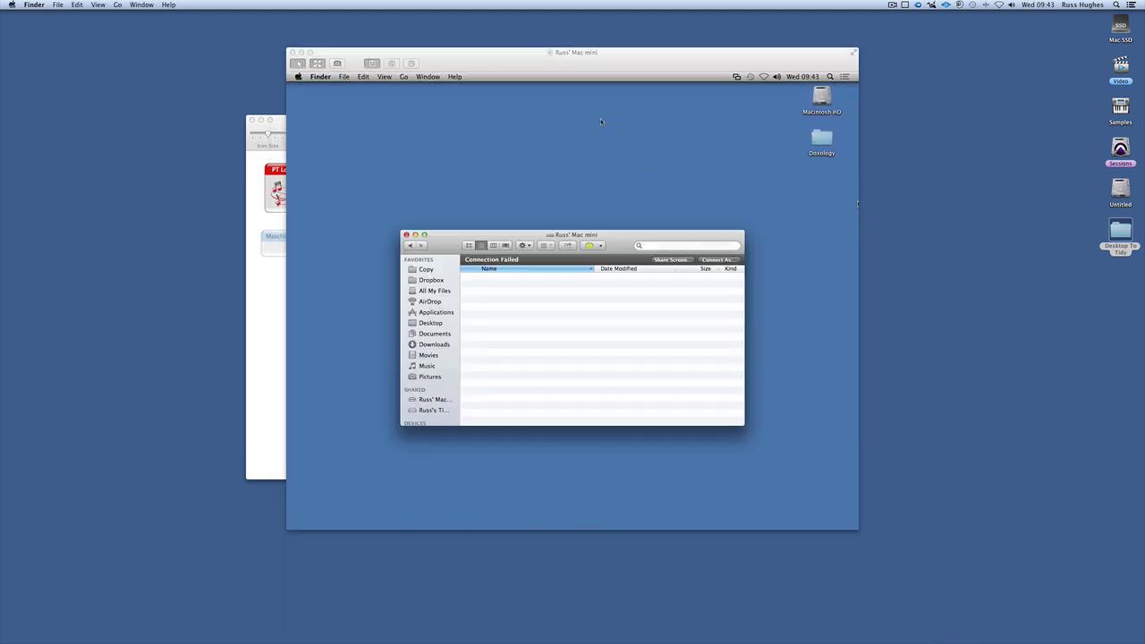
click(406, 235)
drag(493, 68, 790, 75)
drag(561, 134, 354, 134)
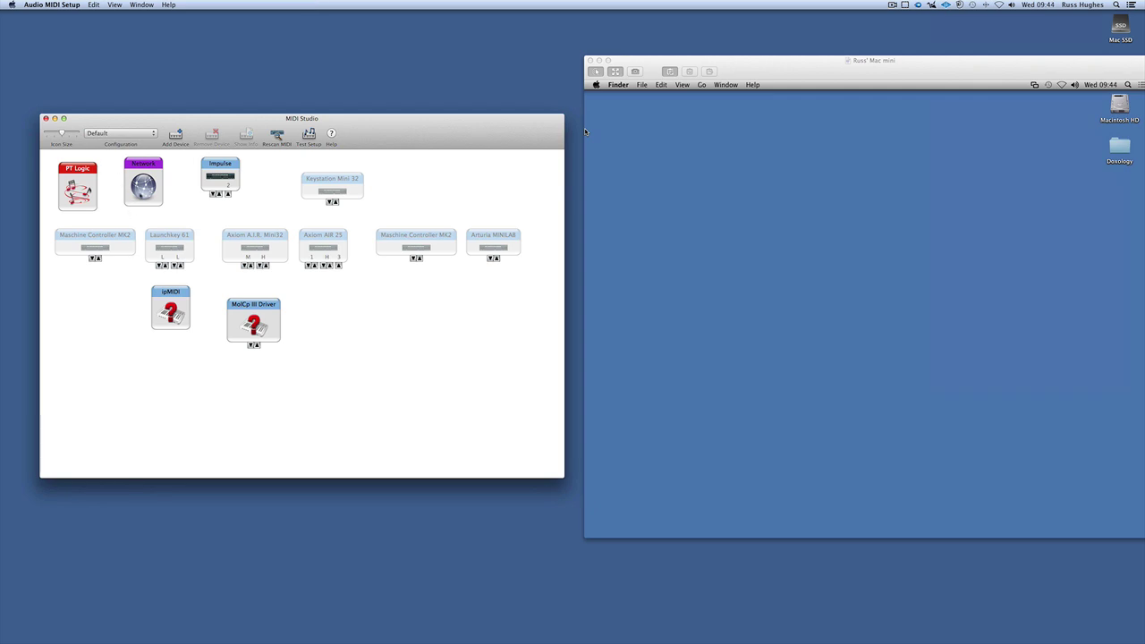
Open MIDI Network Setup for the Network device in the local MIDI Studio and allow Anyone to connect.
click(141, 5)
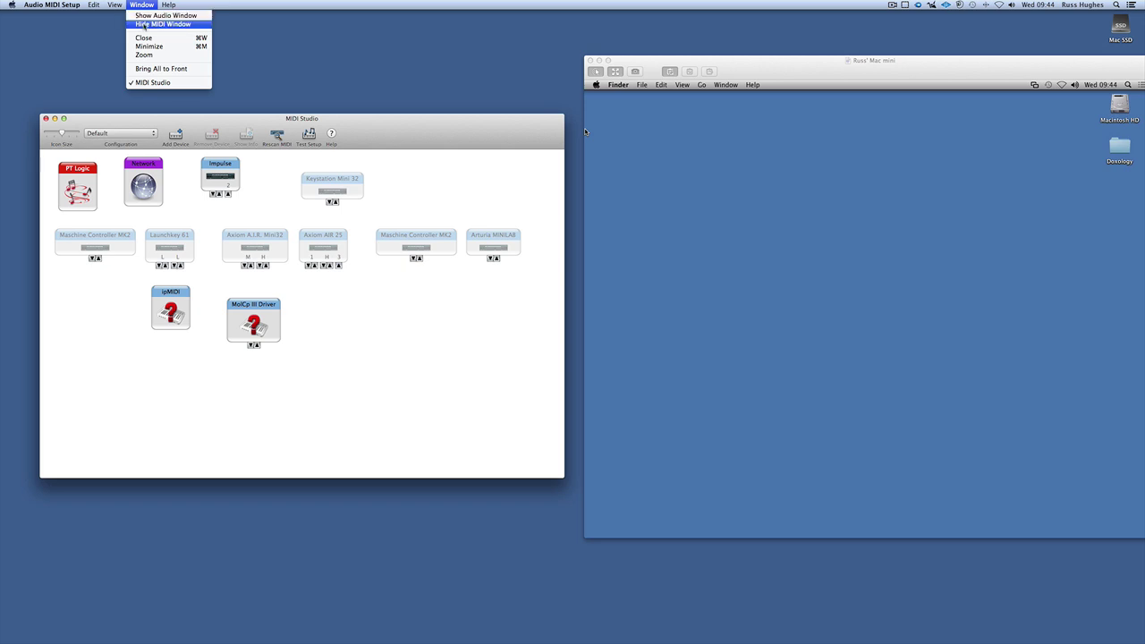
click(136, 127)
click(141, 184)
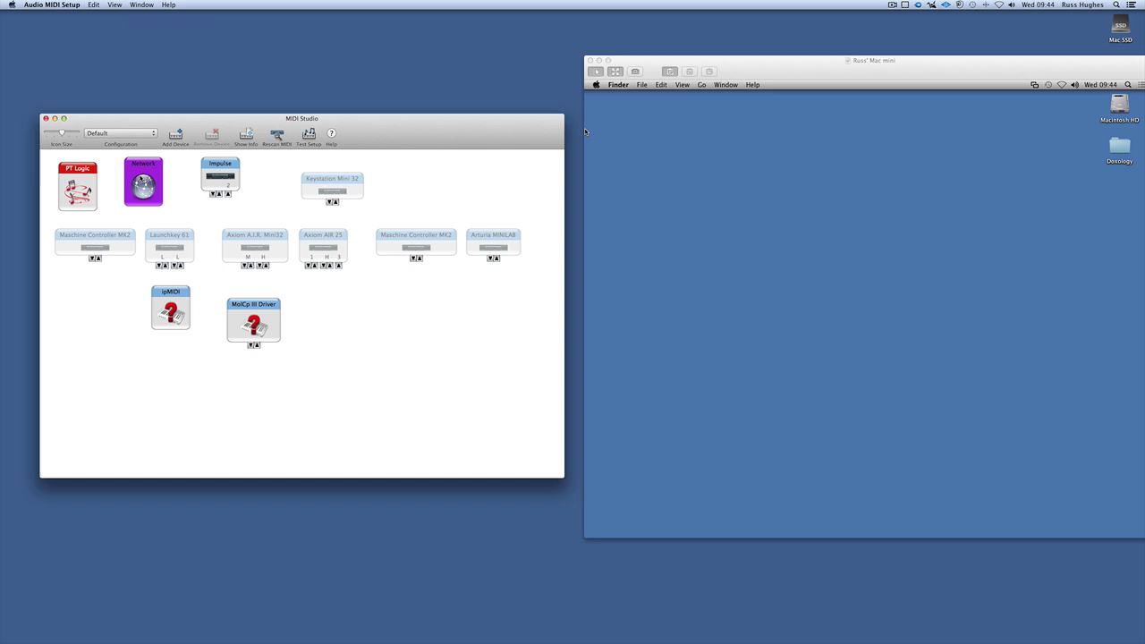
double_click(144, 184)
drag(494, 132, 419, 238)
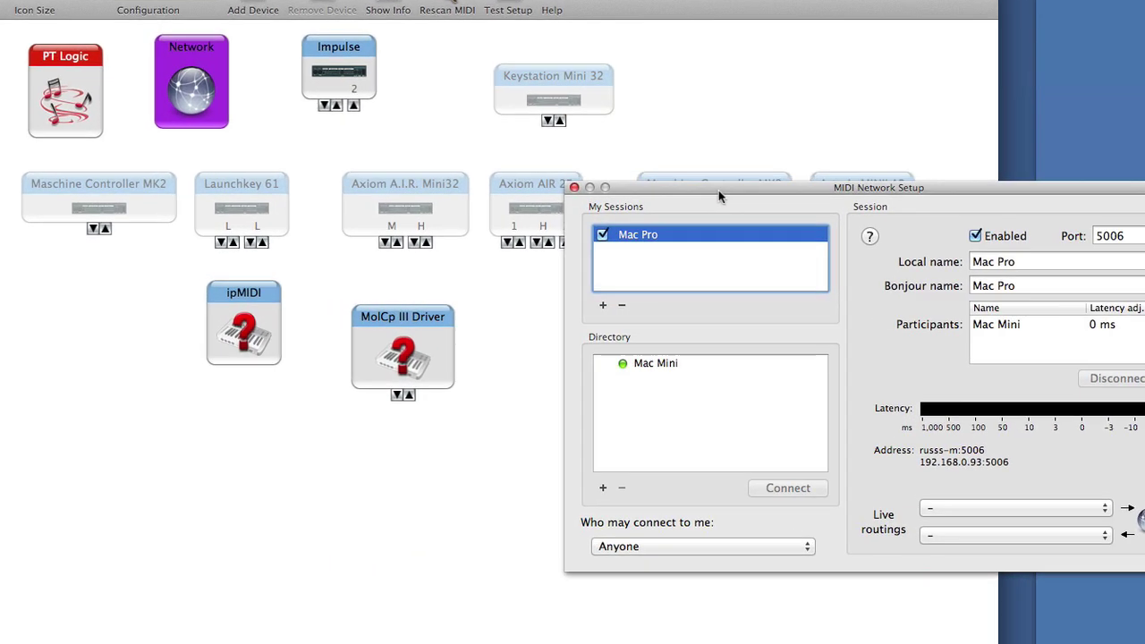
drag(718, 189, 436, 145)
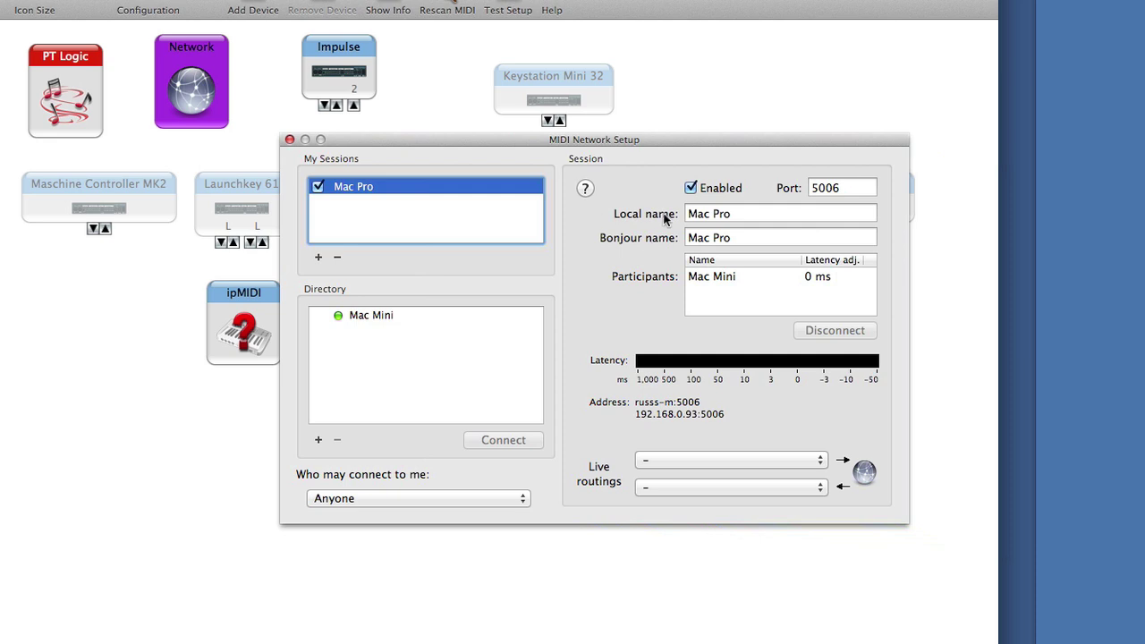
click(381, 499)
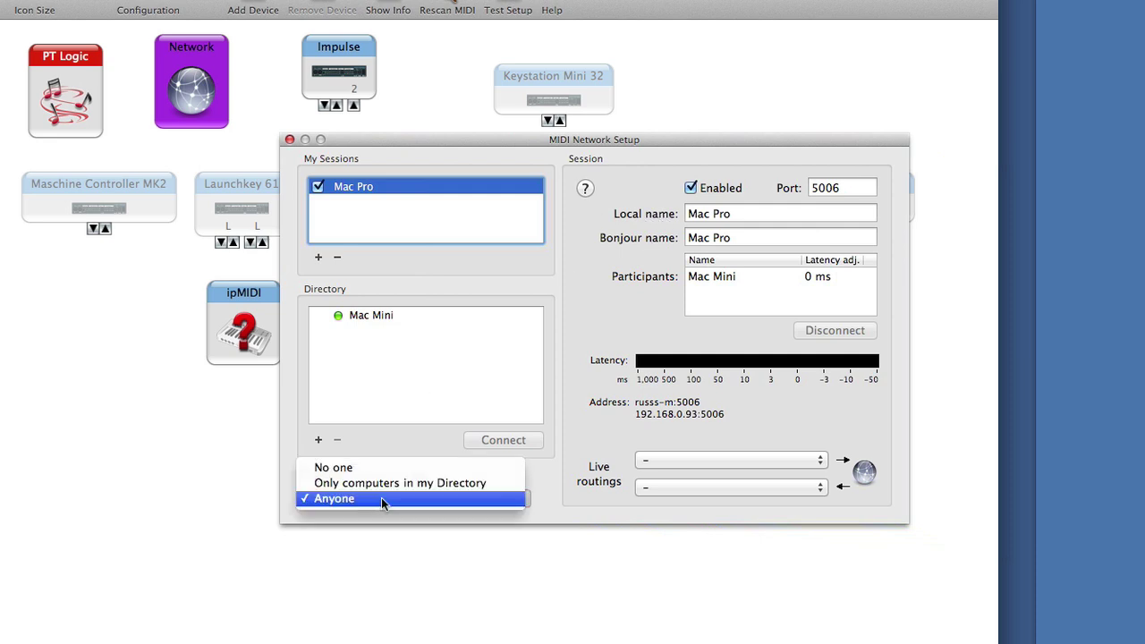
click(381, 498)
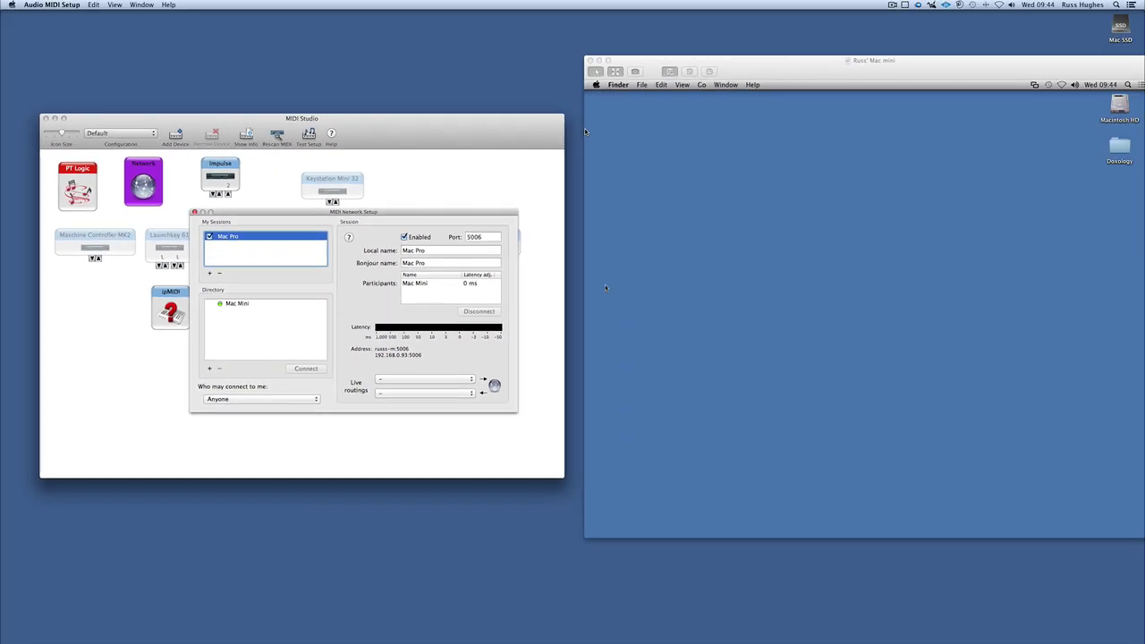
On the shared Mac mini, launch Audio MIDI Setup and show its MIDI window.
click(586, 132)
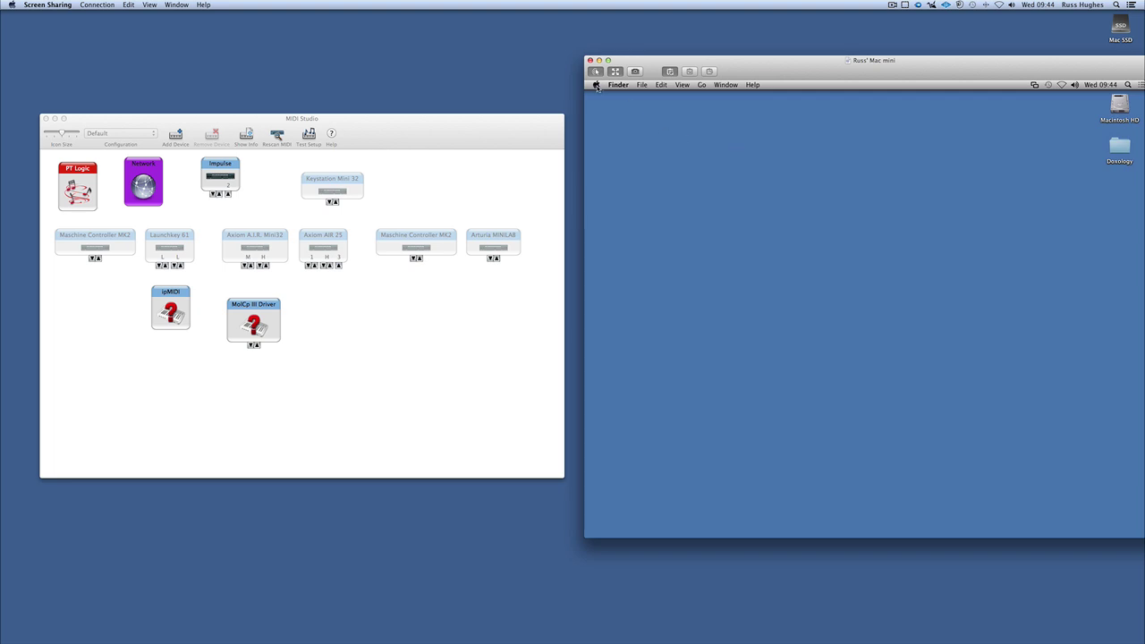
click(596, 86)
mouse_move(615, 150)
click(780, 167)
click(726, 85)
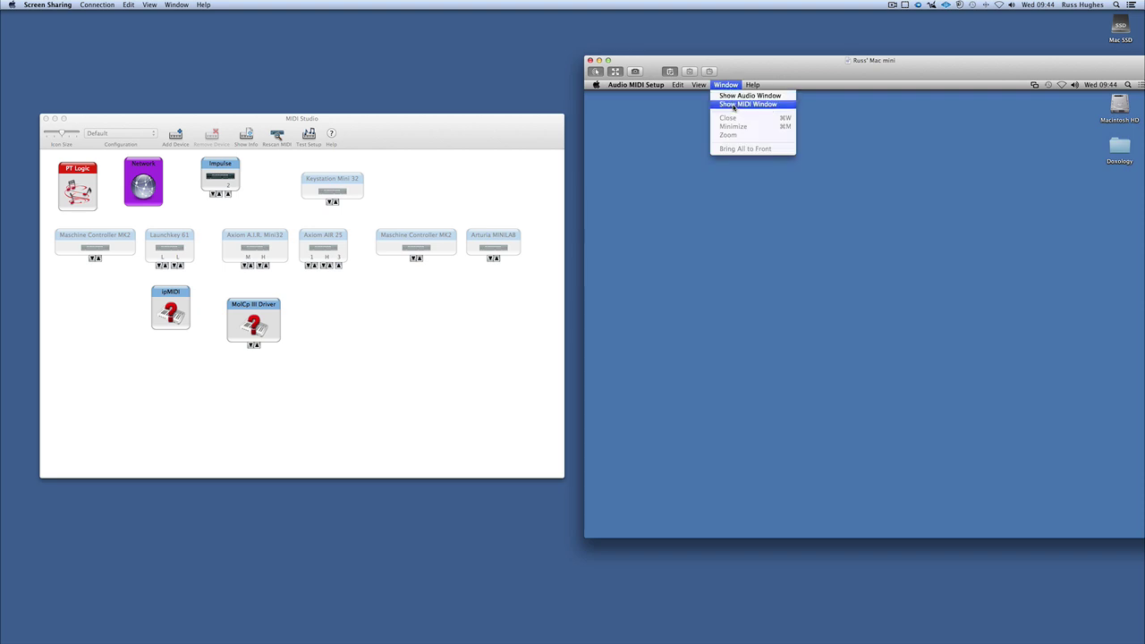
click(733, 104)
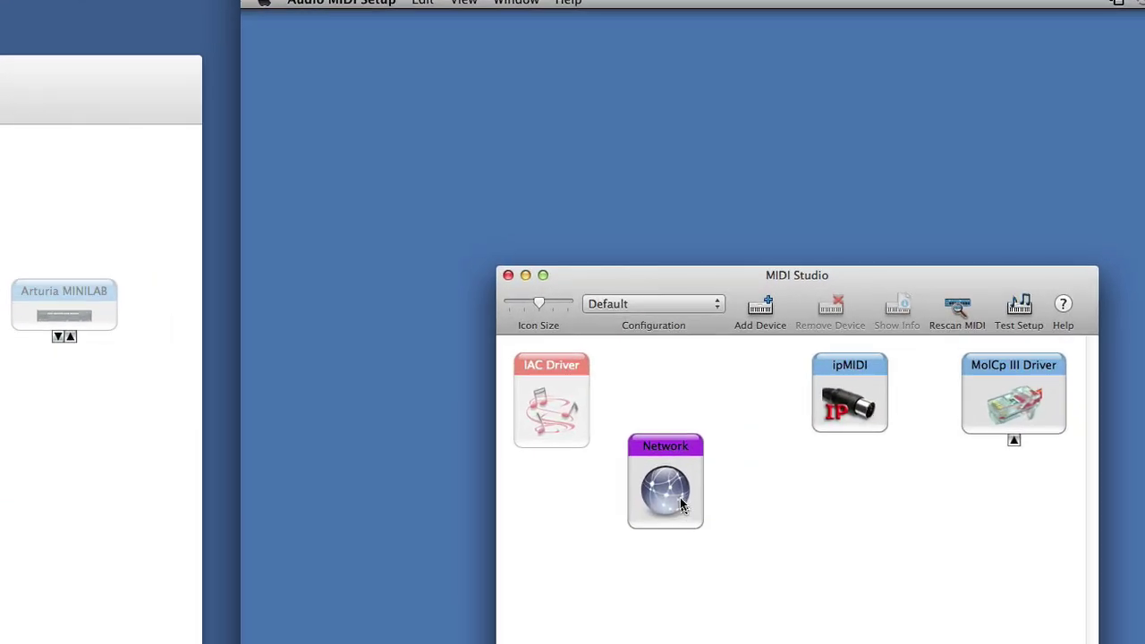
Check the Mac mini's MIDI Network Setup, selecting Mac Pro in its directory, and close the setup window.
double_click(673, 495)
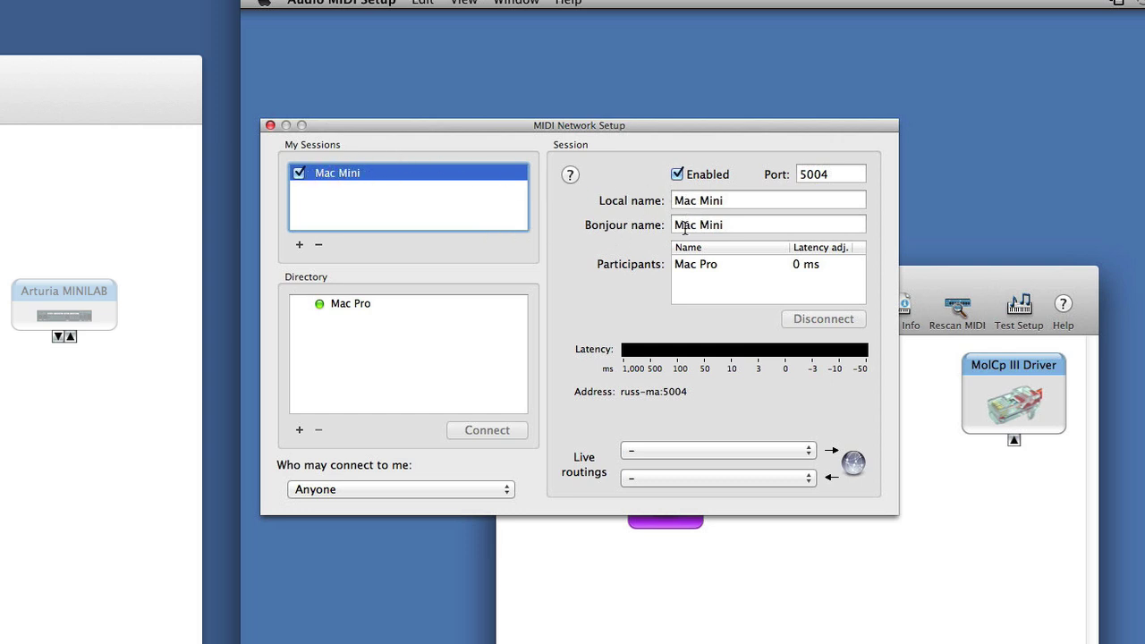
click(346, 305)
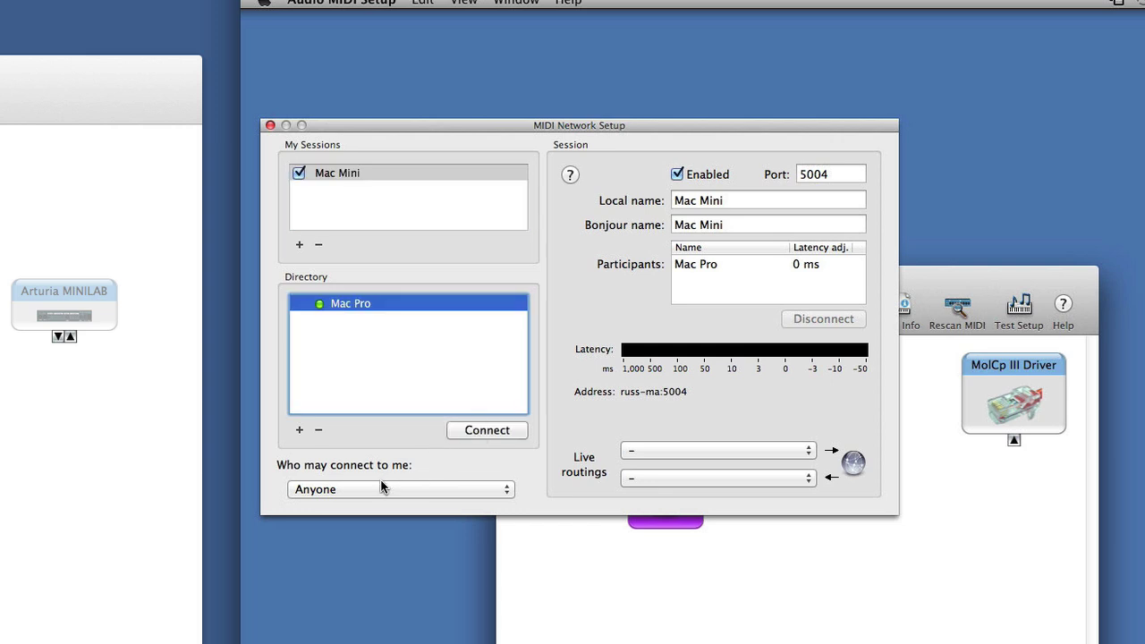
click(270, 125)
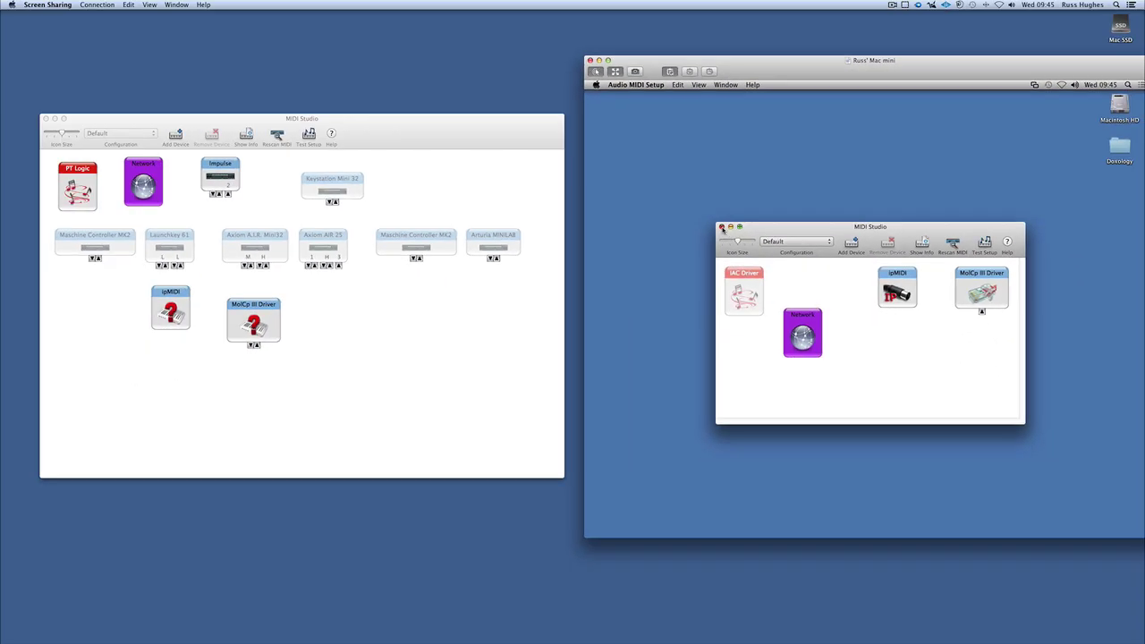
Close the MIDI Studio windows on both the Mac mini and the local computer.
click(722, 228)
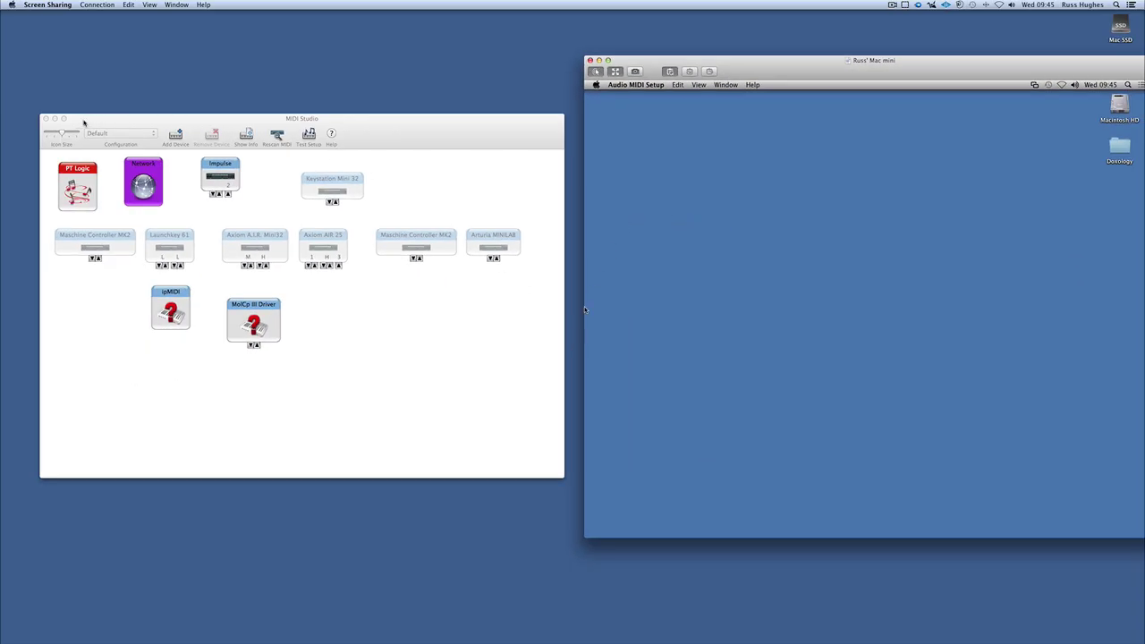
click(45, 119)
click(47, 122)
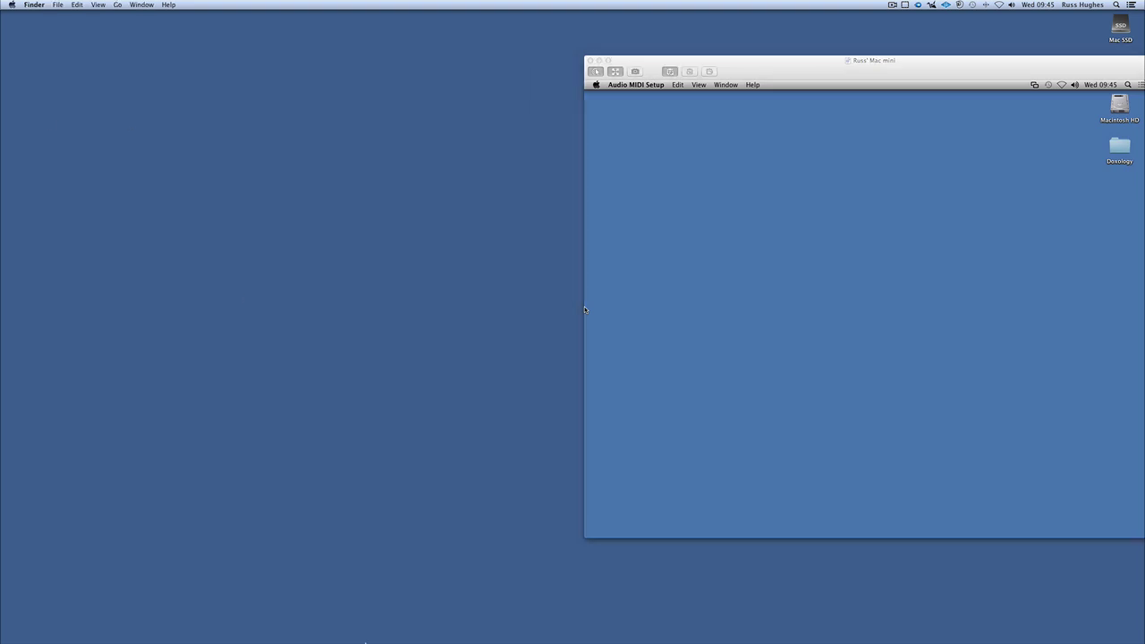
Launch Pro Tools on both computers and open the recent session MIDI IP 2.ptx on the local one.
click(400, 631)
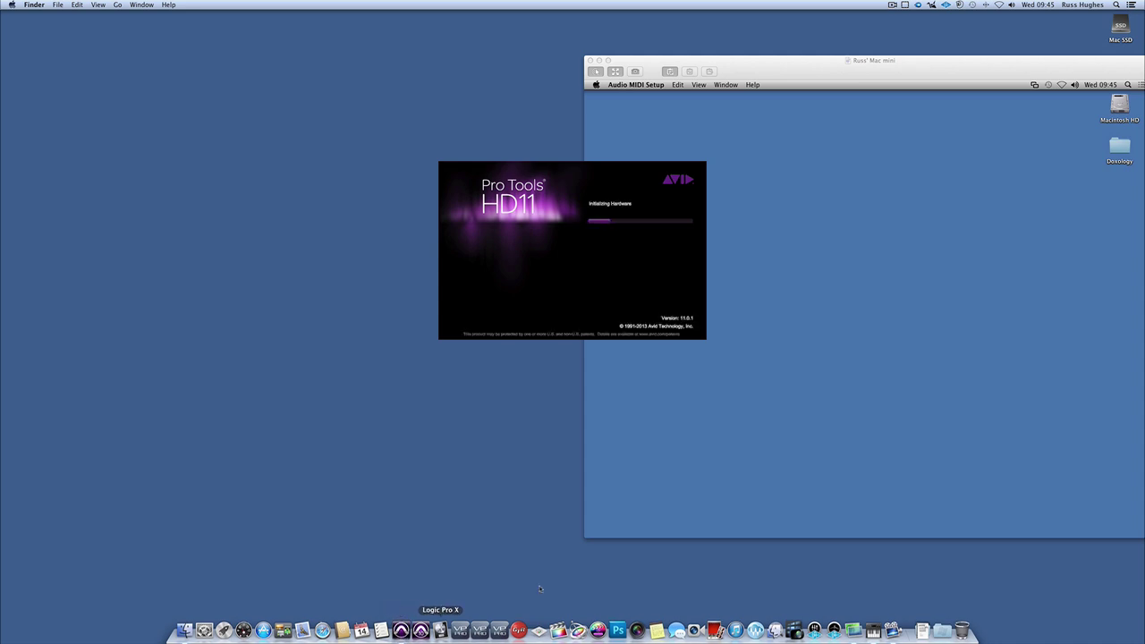
click(586, 310)
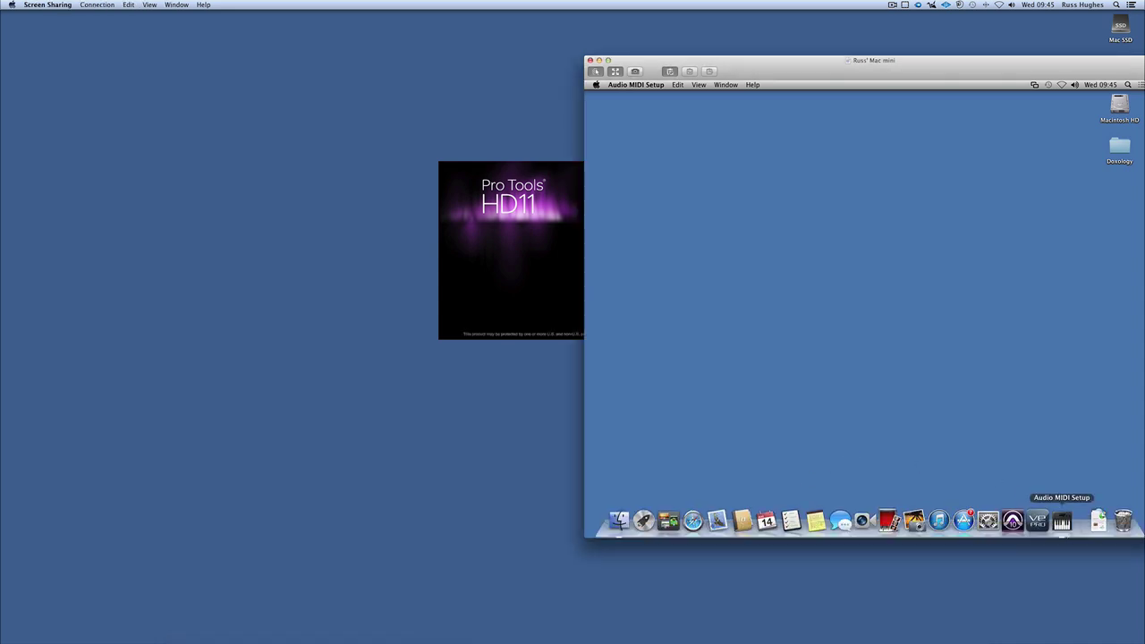
click(1017, 527)
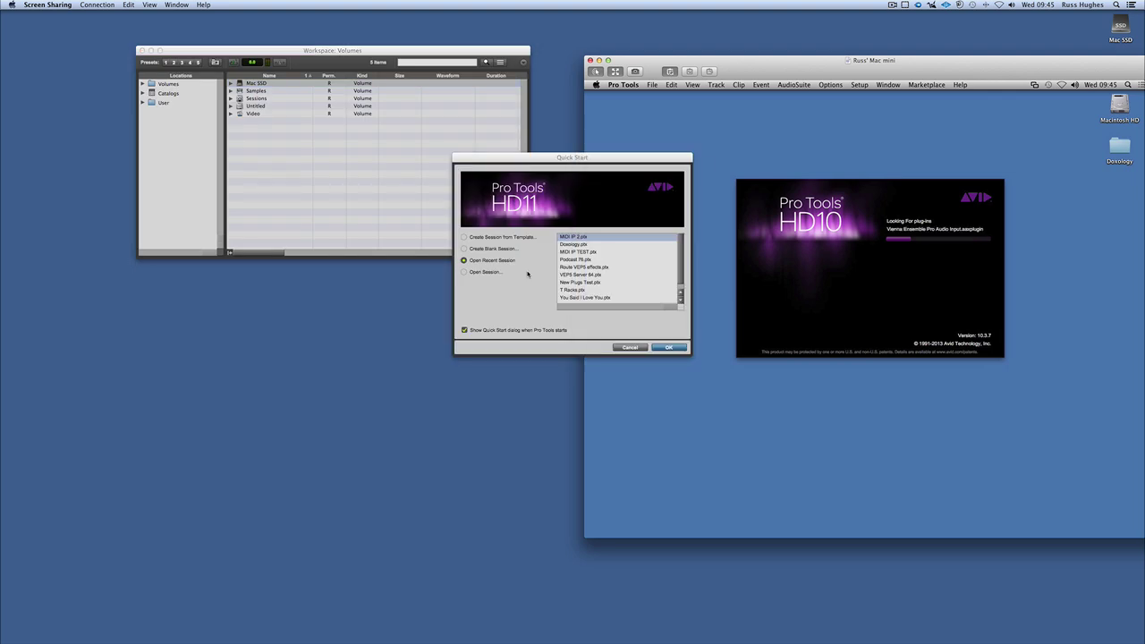
click(660, 349)
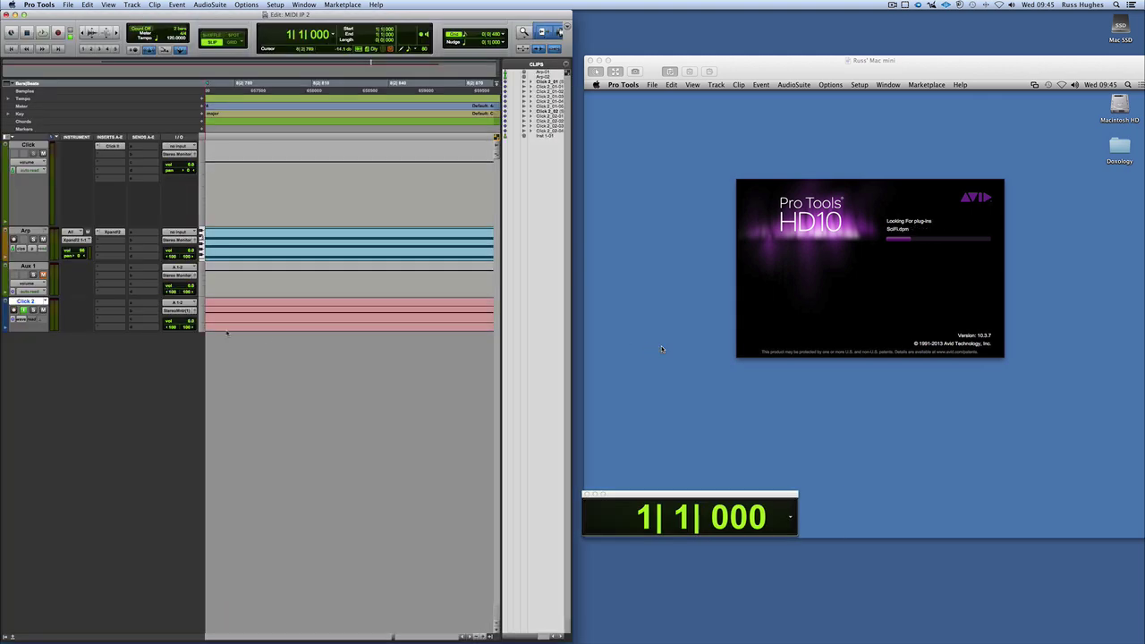
Delete the audio clip on the Click 2 track of the local session.
click(262, 329)
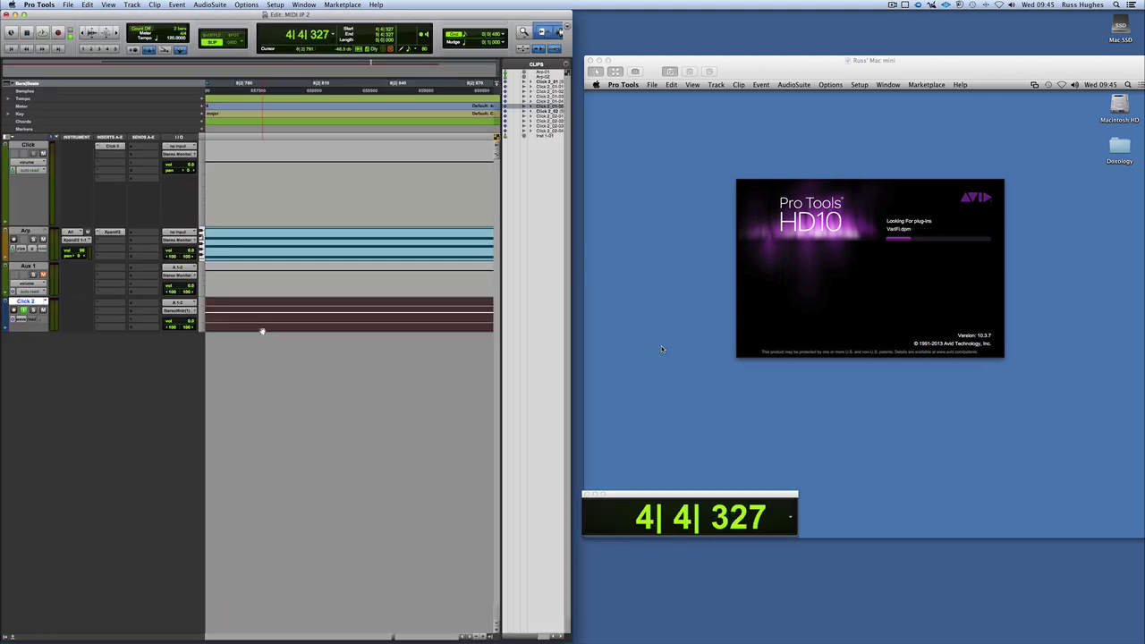
key(Delete)
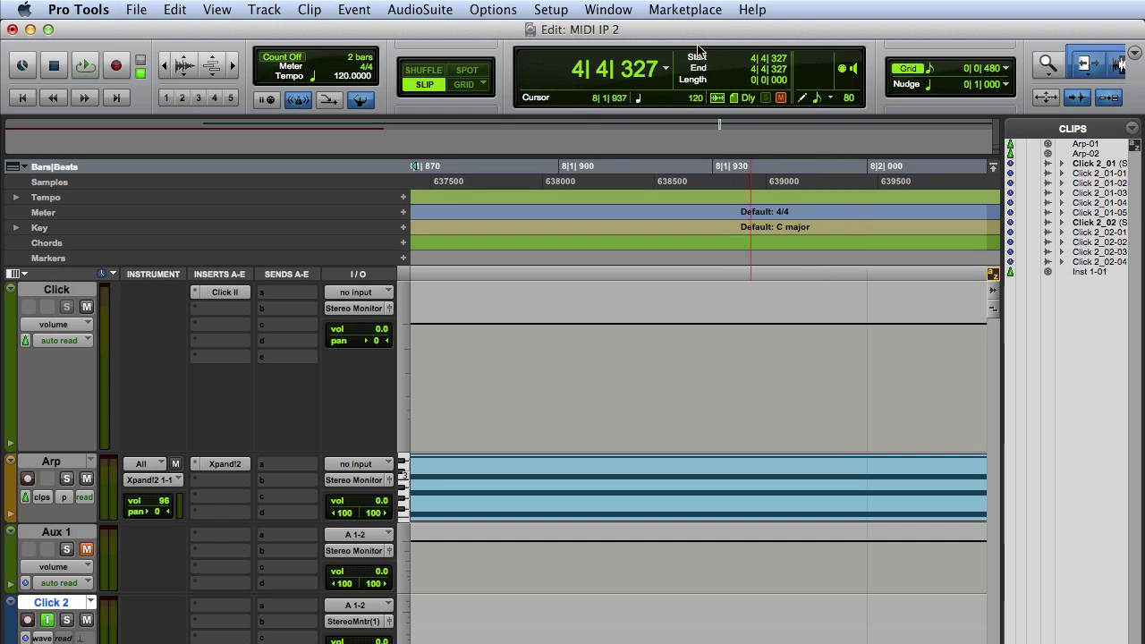
In the local session's Peripherals synchronization settings, set the MTC Generator Port to the predefined Network, Mac Pro.
click(551, 9)
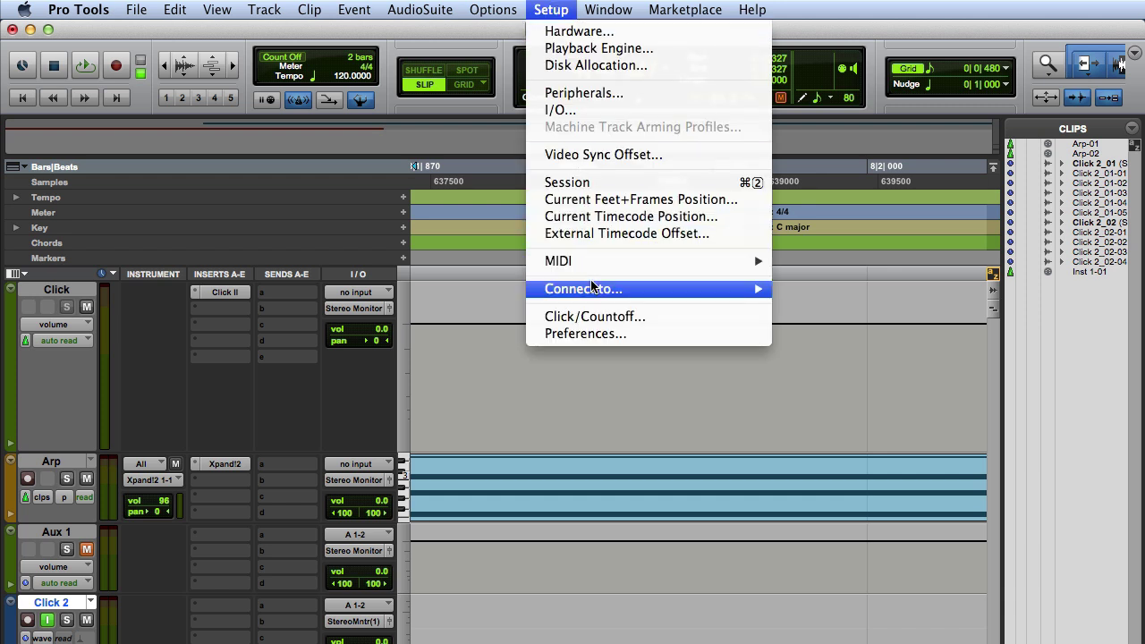
click(605, 95)
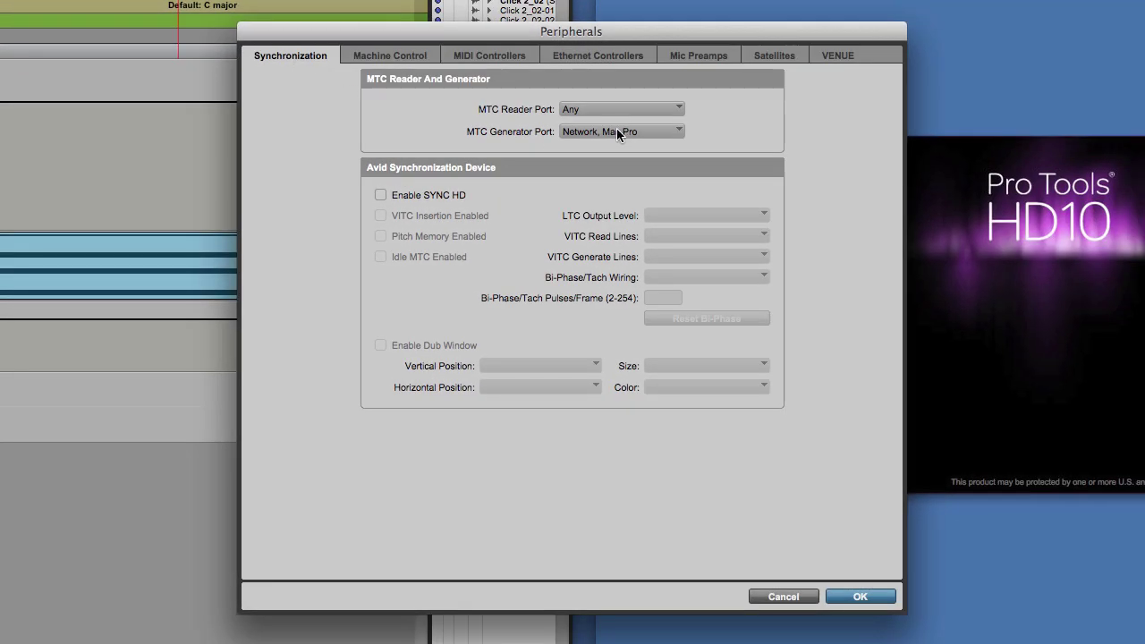
click(567, 131)
mouse_move(662, 133)
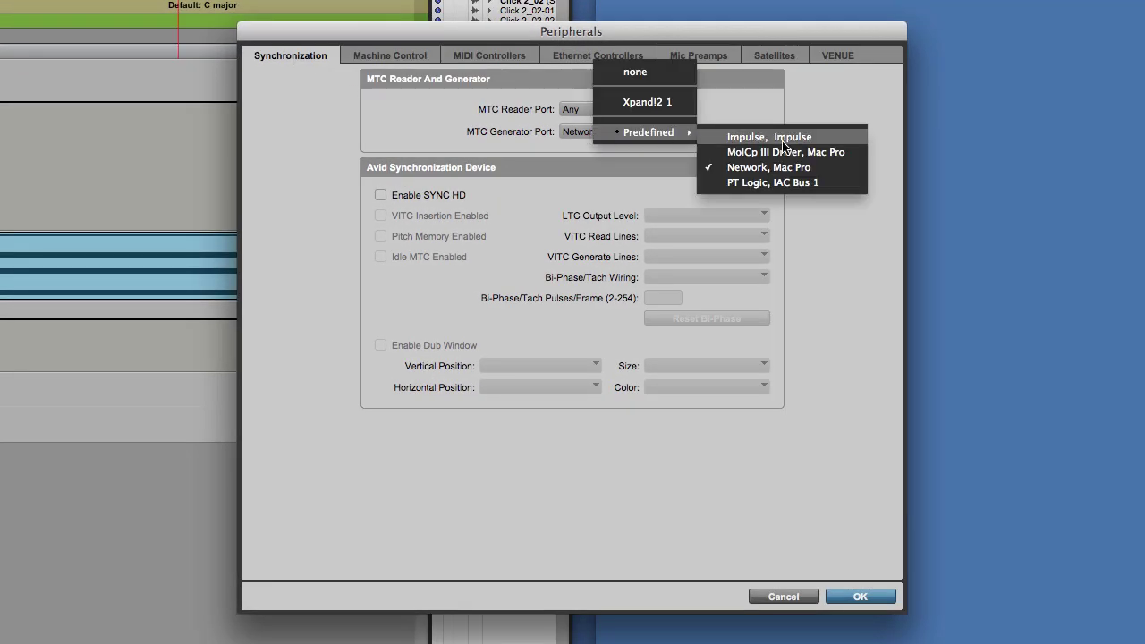
click(791, 169)
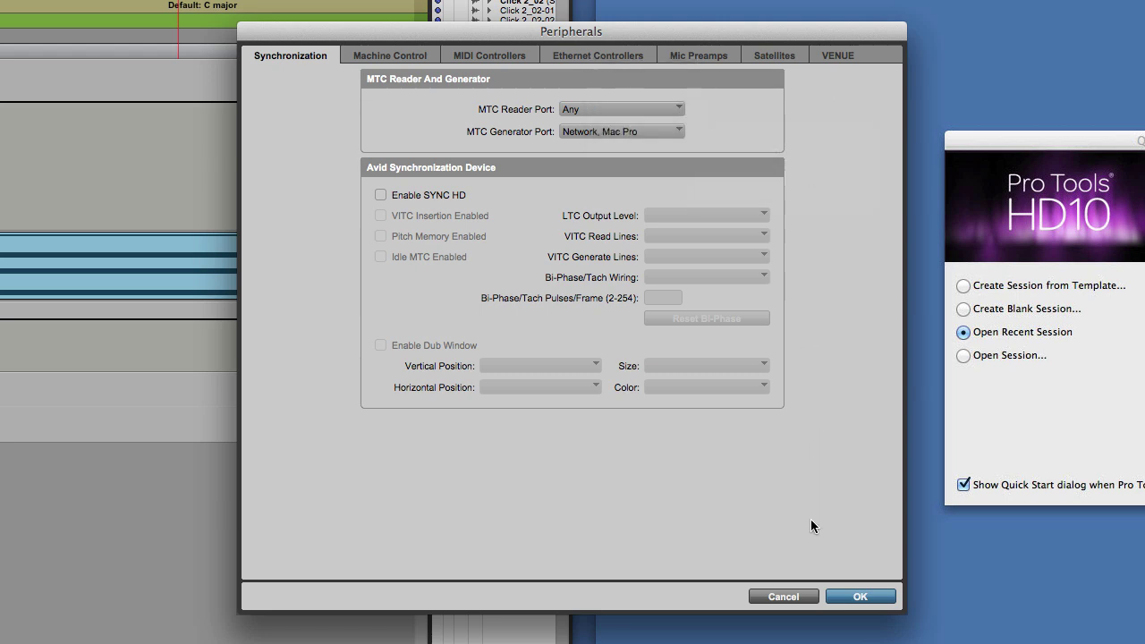
click(850, 600)
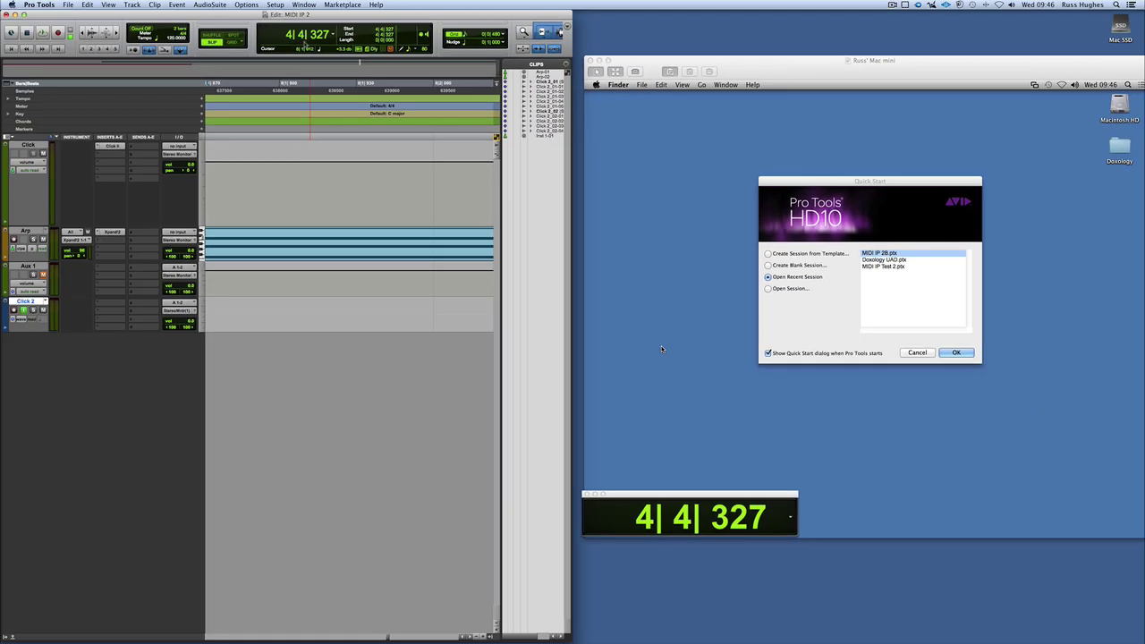
Show the Transport window in the local session and turn on MTC generation.
click(307, 5)
click(320, 154)
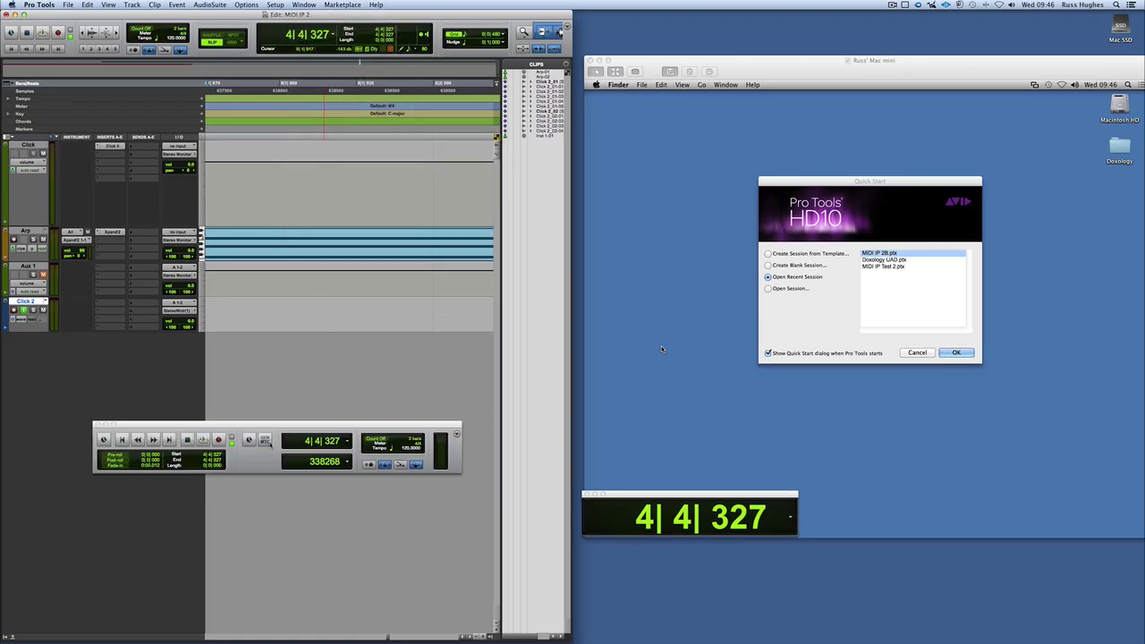
click(266, 441)
Switch to the Mac mini and open the recent Pro Tools session MIDI IP 2B.ptx.
click(662, 349)
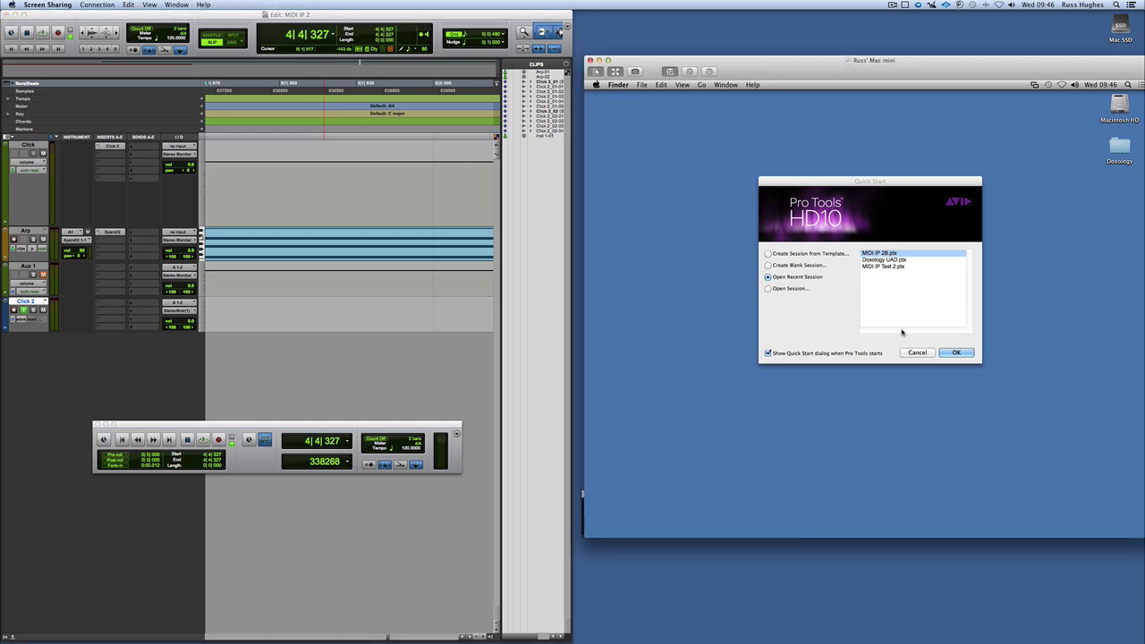
click(953, 352)
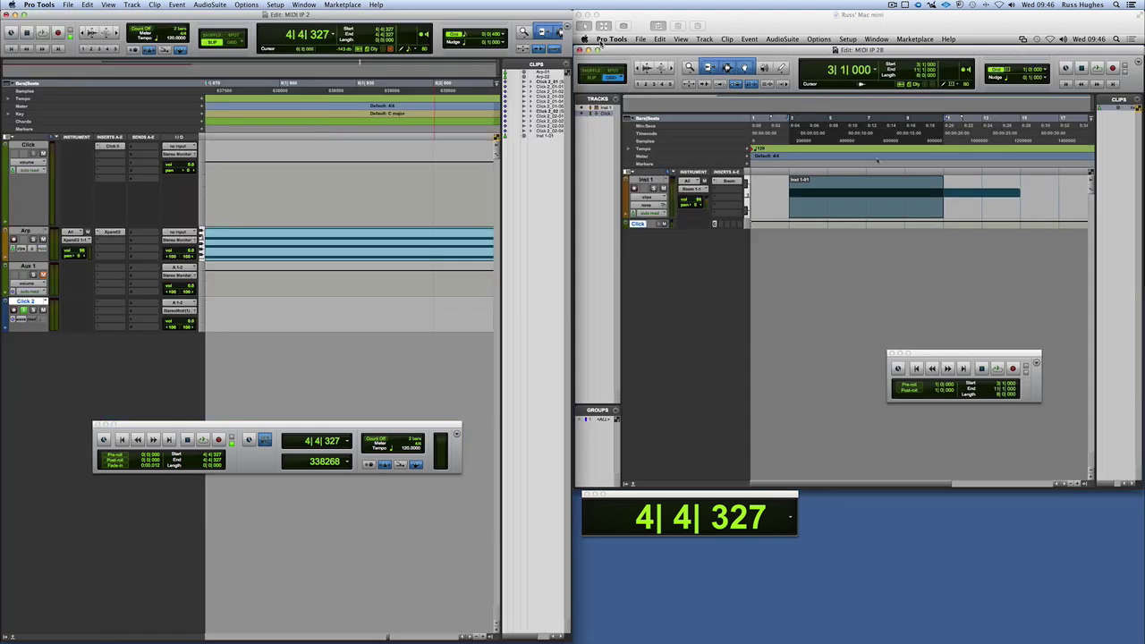
In the Mac mini session's Peripherals synchronization settings, set the MTC Reader Port to the predefined Network, Mac Mini.
click(601, 42)
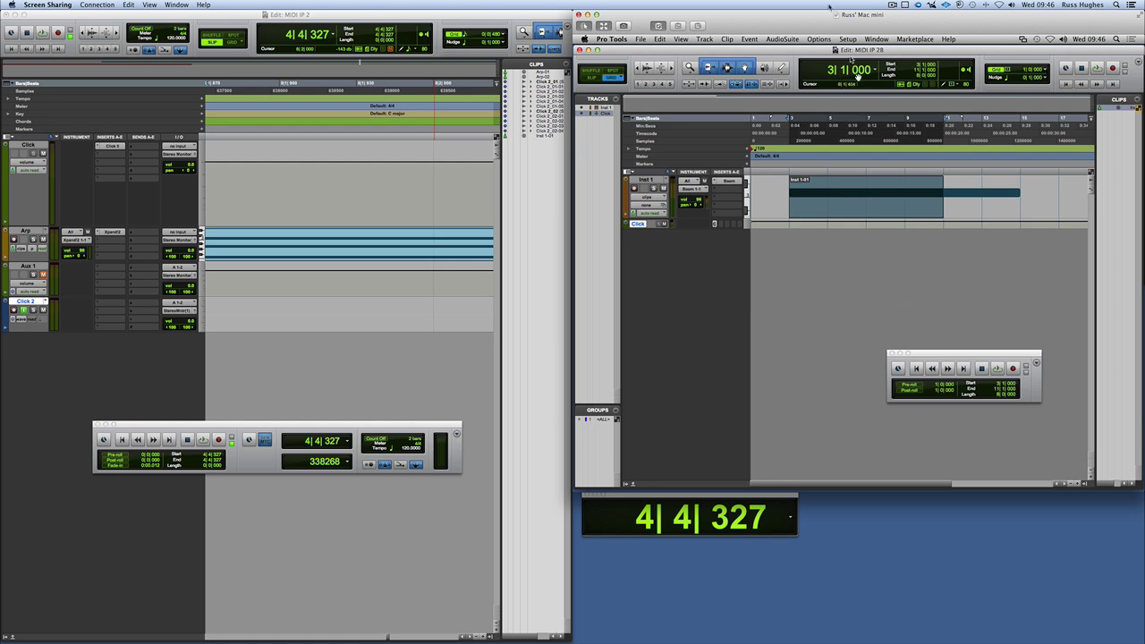
click(846, 39)
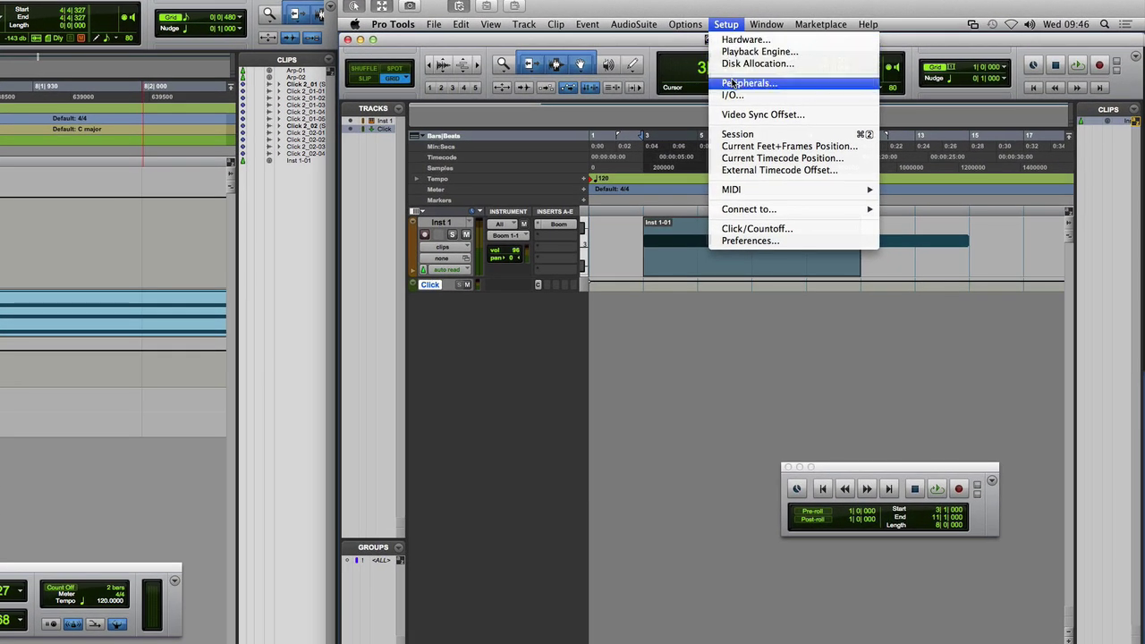
click(734, 83)
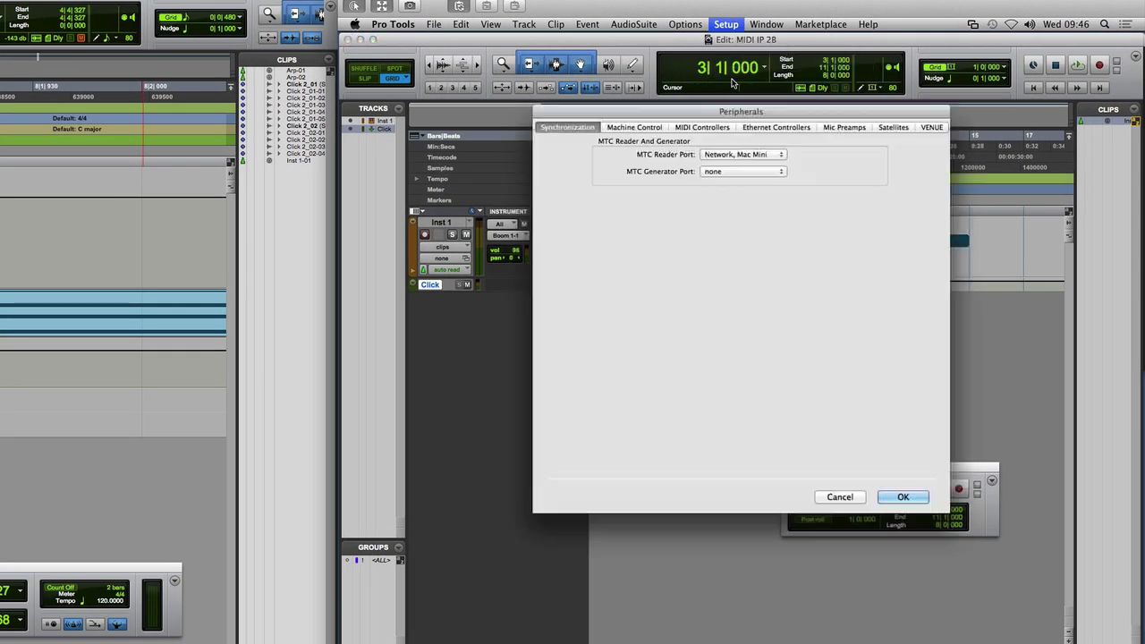
click(717, 154)
mouse_move(753, 158)
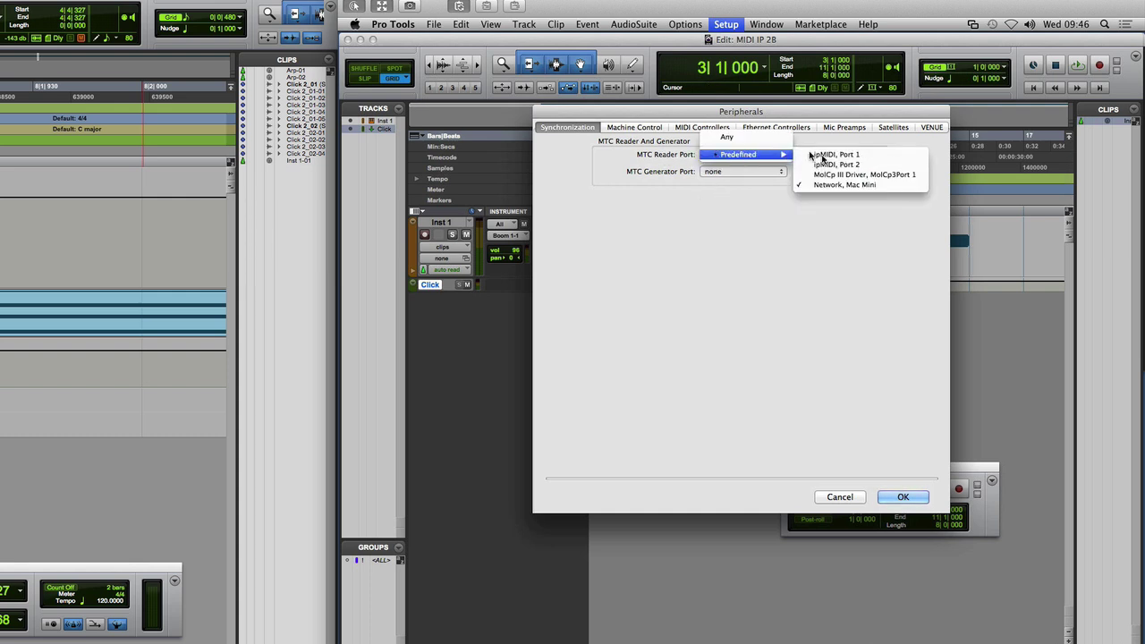
click(823, 186)
click(908, 497)
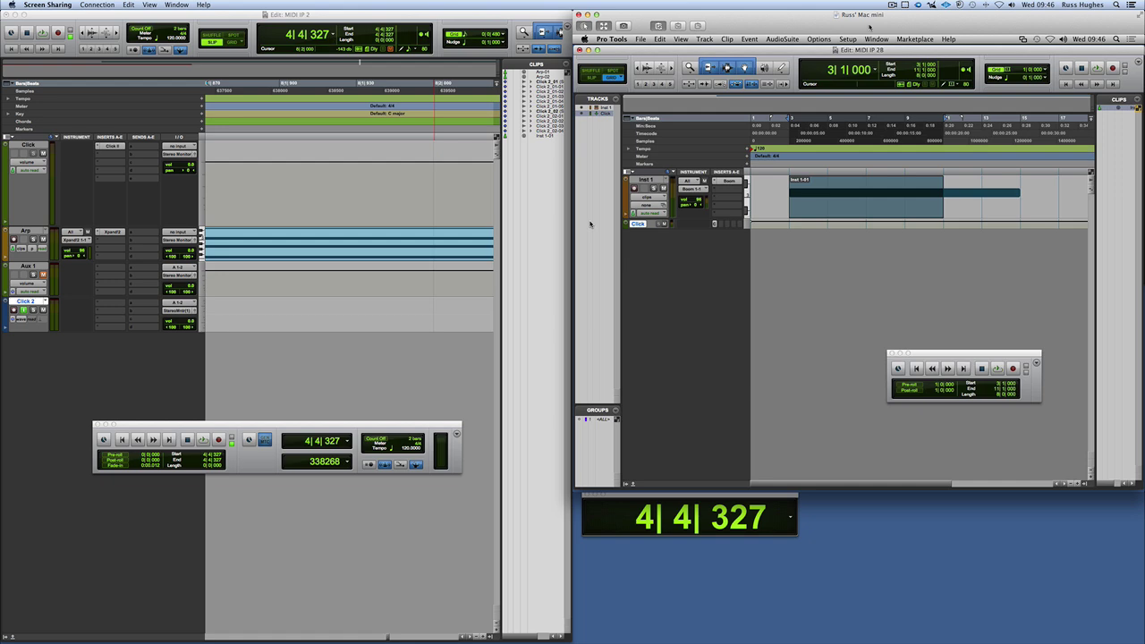
Open the Mac mini's Session Setup window and put the Mac mini transport online to follow incoming timecode.
click(848, 39)
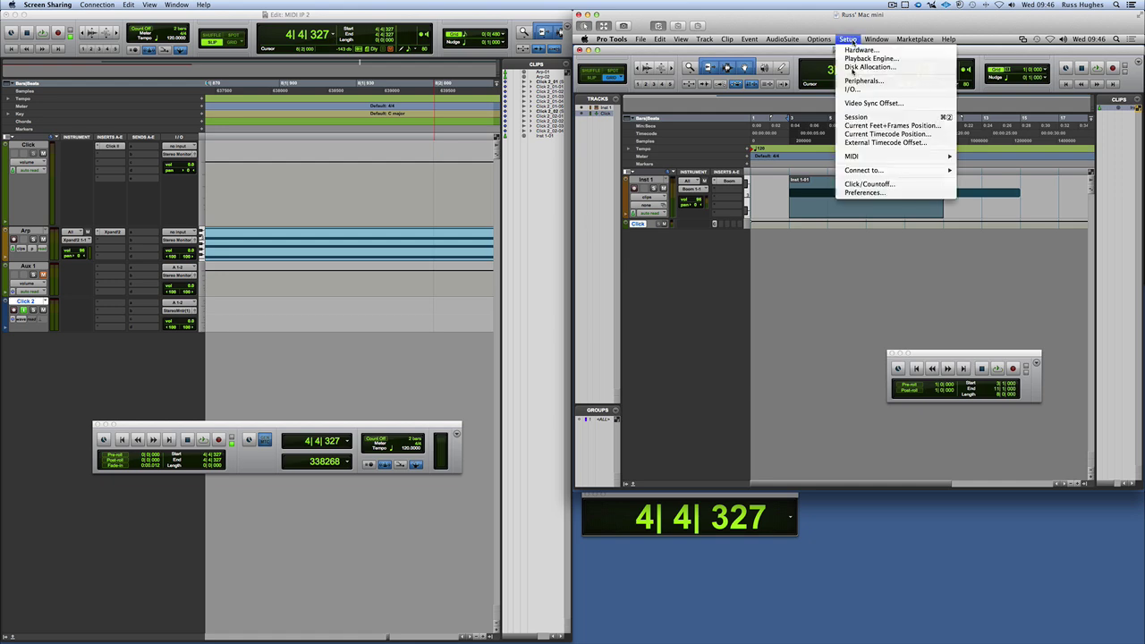
click(859, 119)
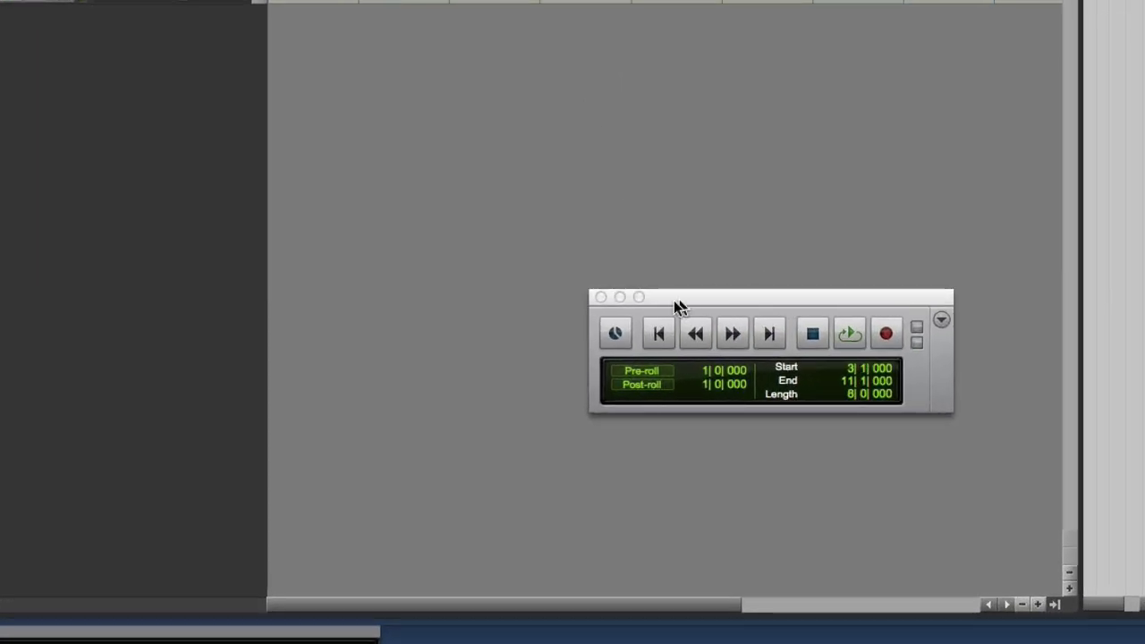
click(615, 331)
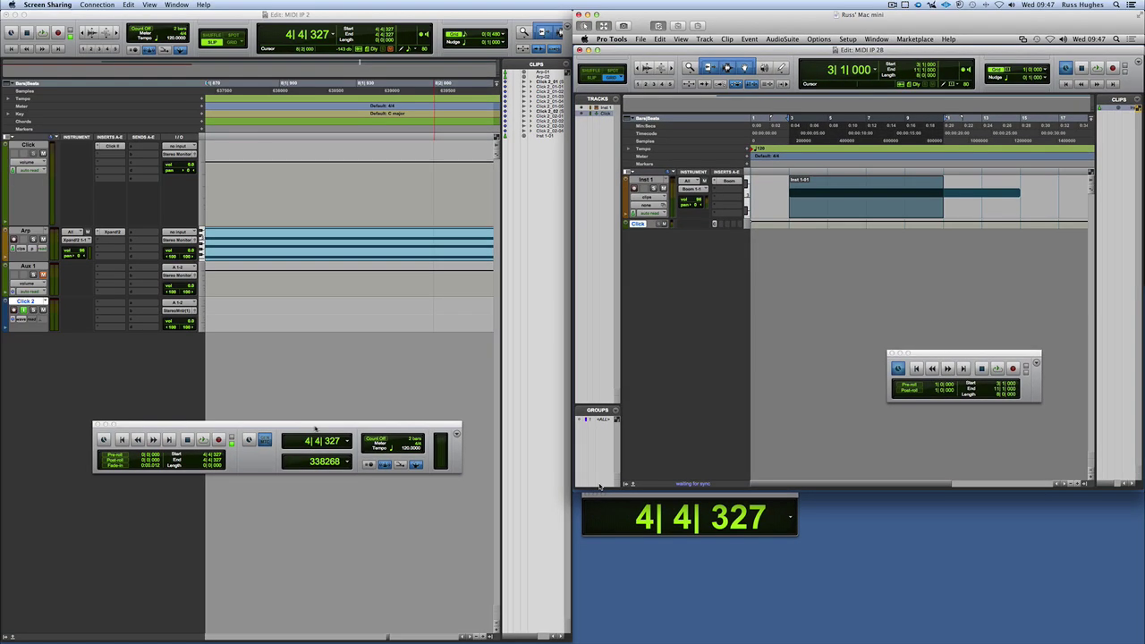
Play the local session to test the Mac mini's sync, stop playback and return to the start.
click(315, 429)
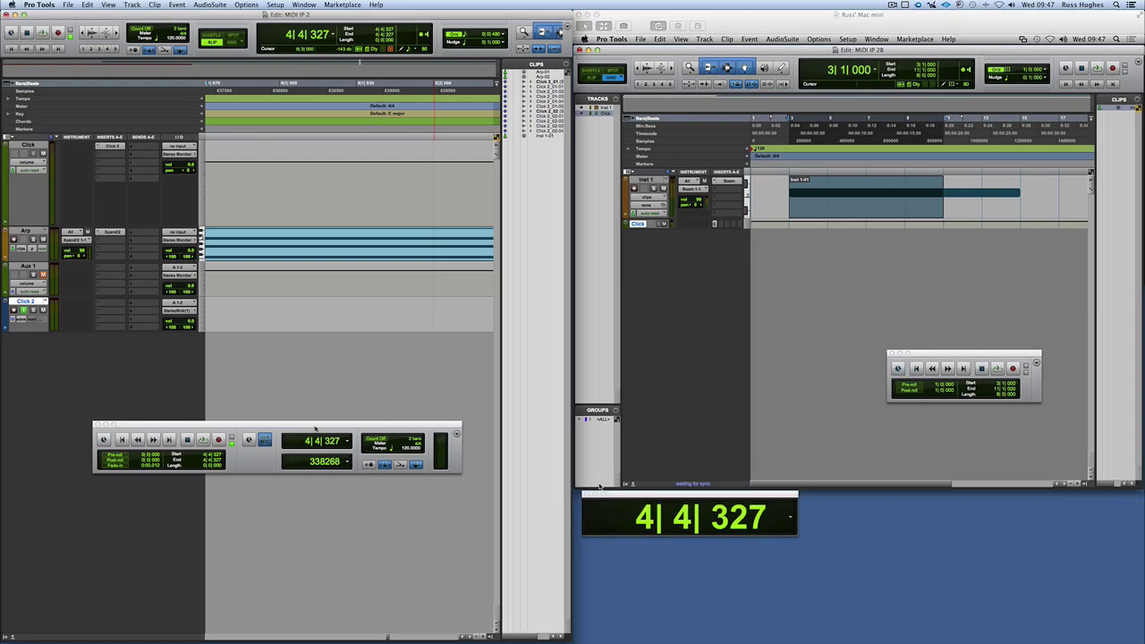
key(space)
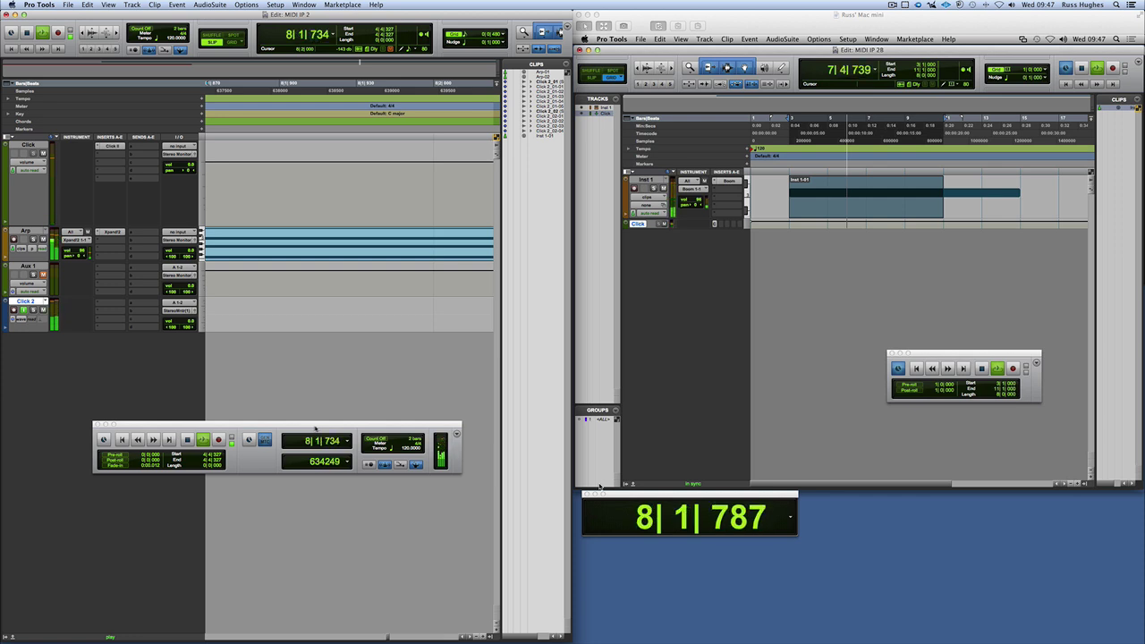
click(187, 439)
click(121, 439)
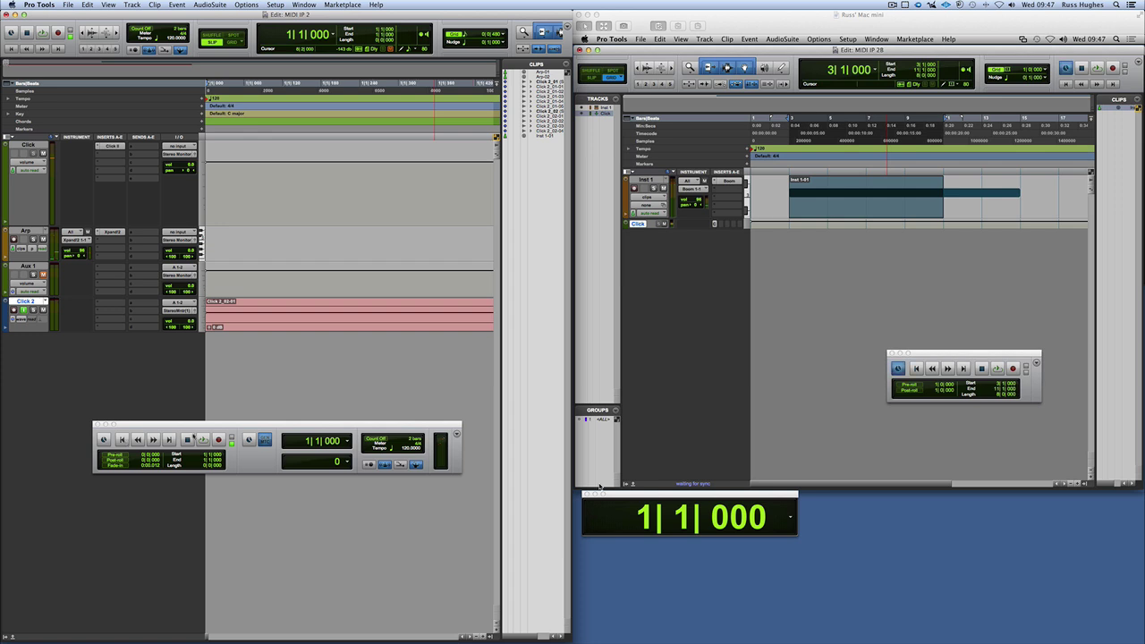
Delete the leftover audio clips at the beginning of the local session's Click 2 track.
key(super+bracketleft)
key(super+bracketleft)
key(super+bracketleft)
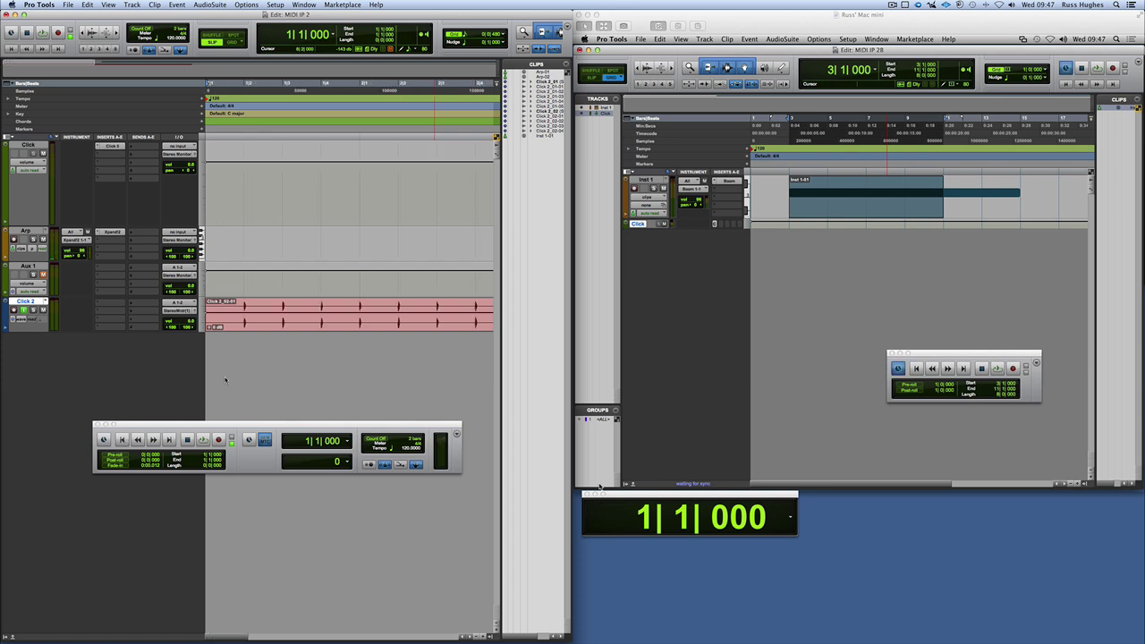
key(super+bracketleft)
key(super+bracketleft)
key(super+bracketleft)
key(super+bracketleft)
key(super+bracketleft)
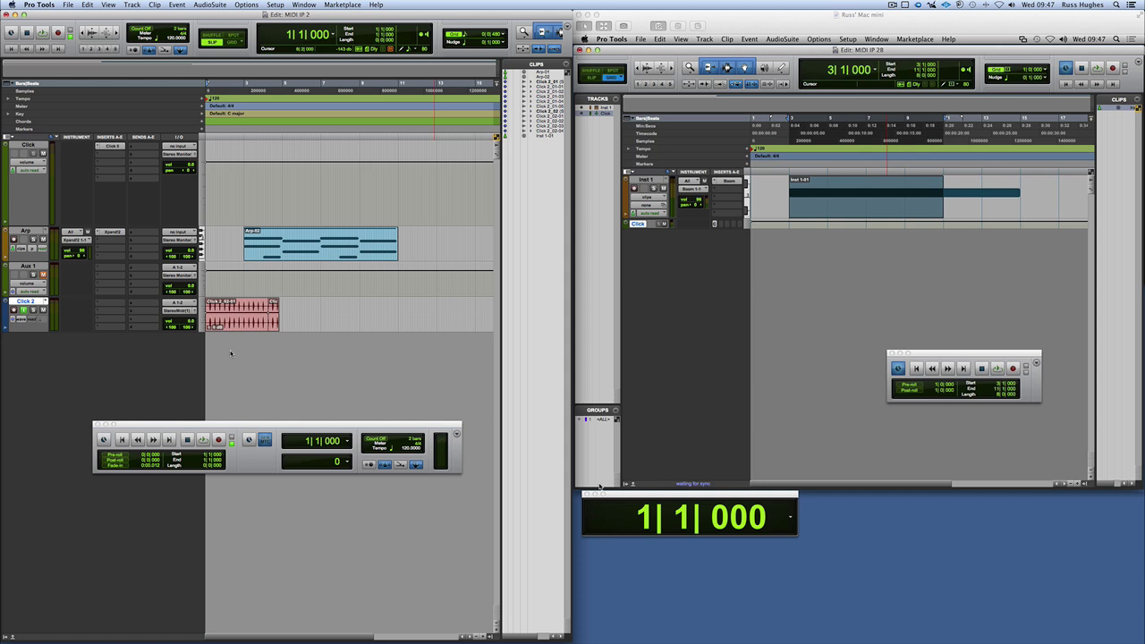
click(241, 325)
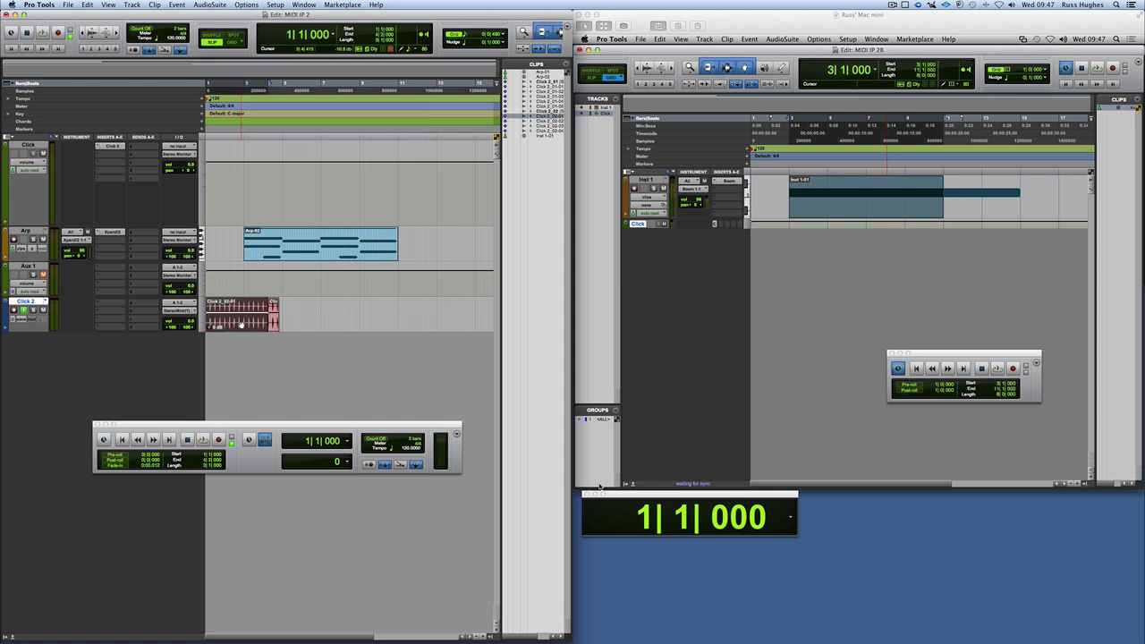
key(Delete)
click(270, 326)
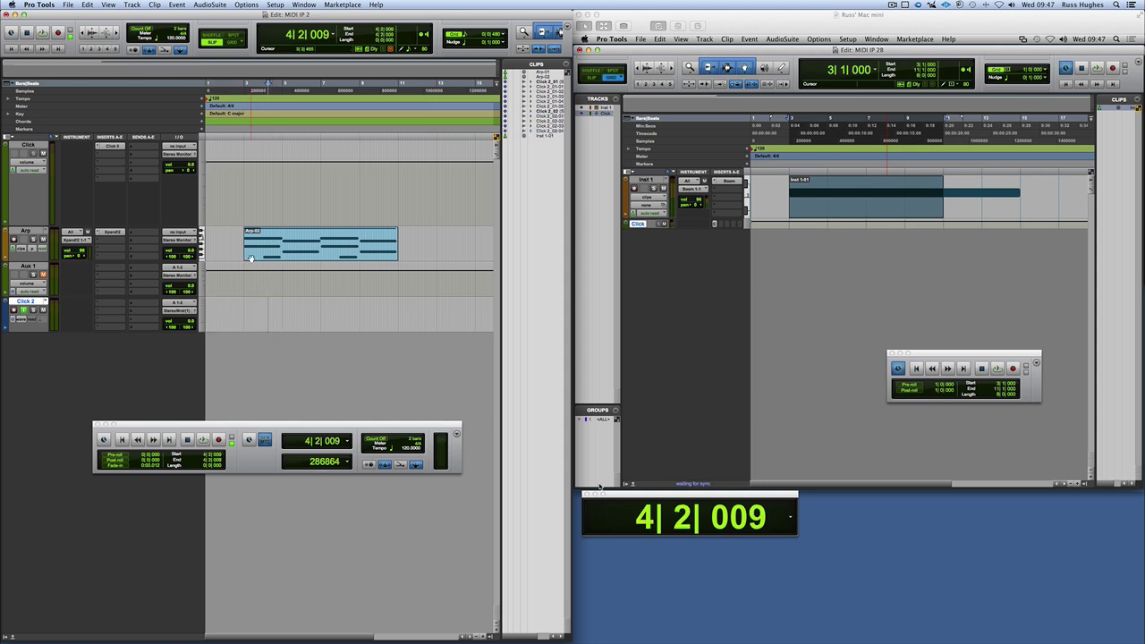
Play the local session from bar 1 with the Mac mini following, and stop playback.
click(122, 440)
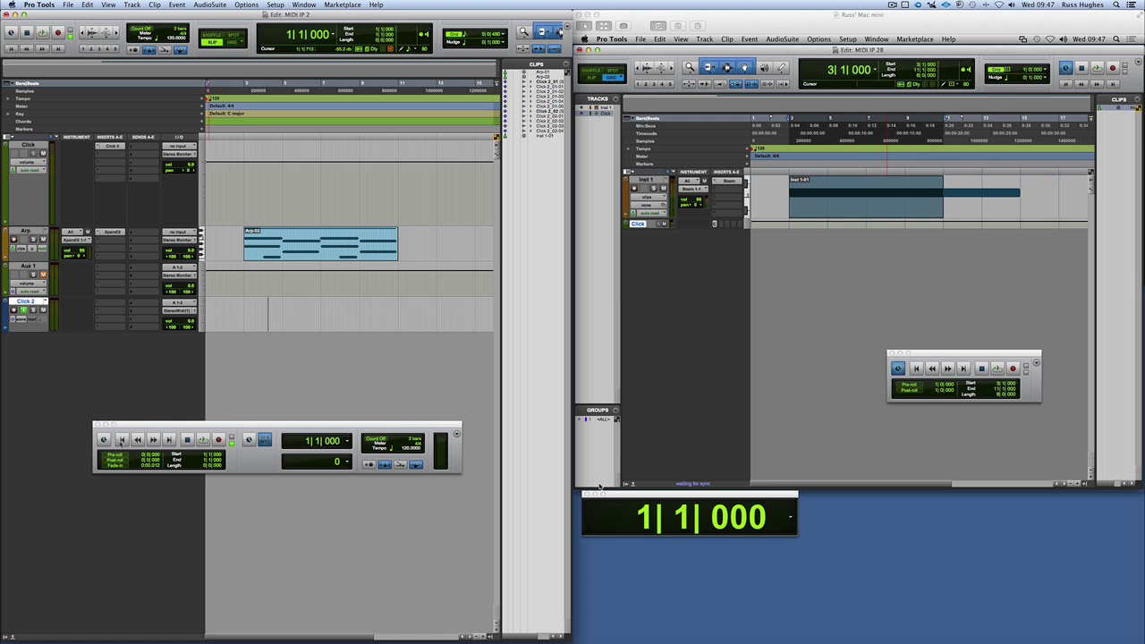
key(space)
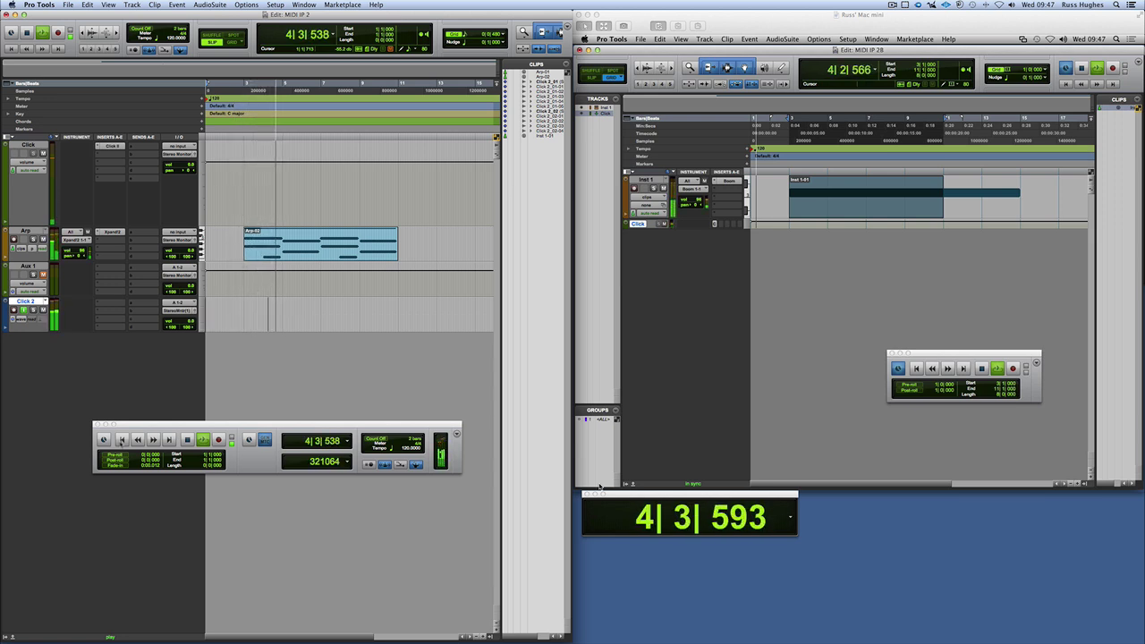
key(space)
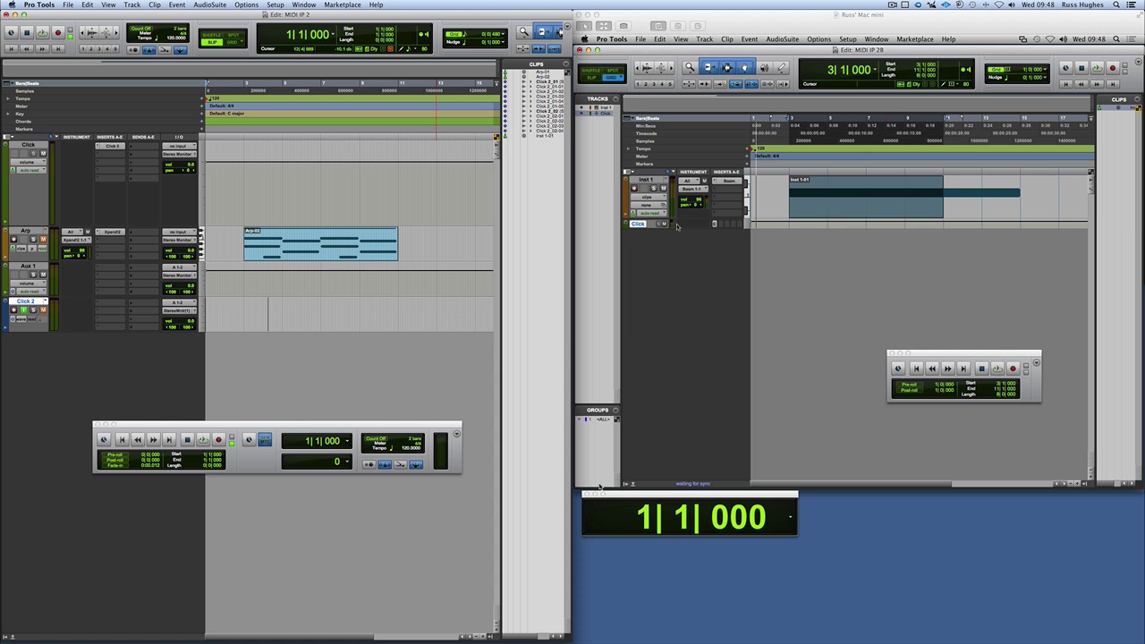
On the Mac mini, mute the Inst 1 track and set the Global MIDI Playback Offset to 0 samples in the MIDI preferences.
click(663, 188)
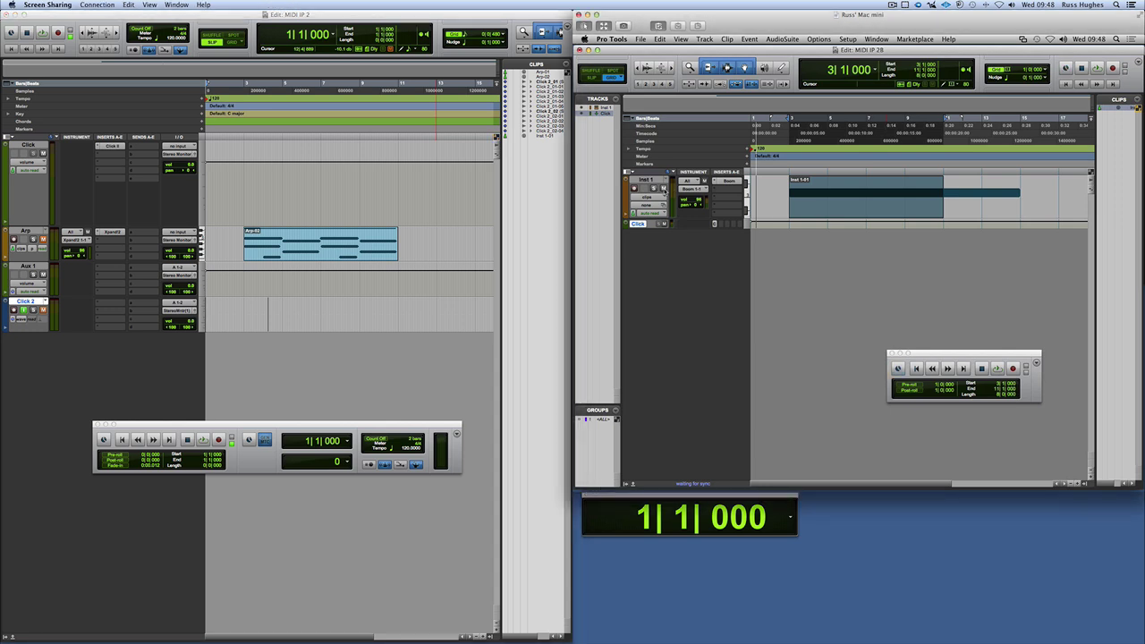
click(663, 188)
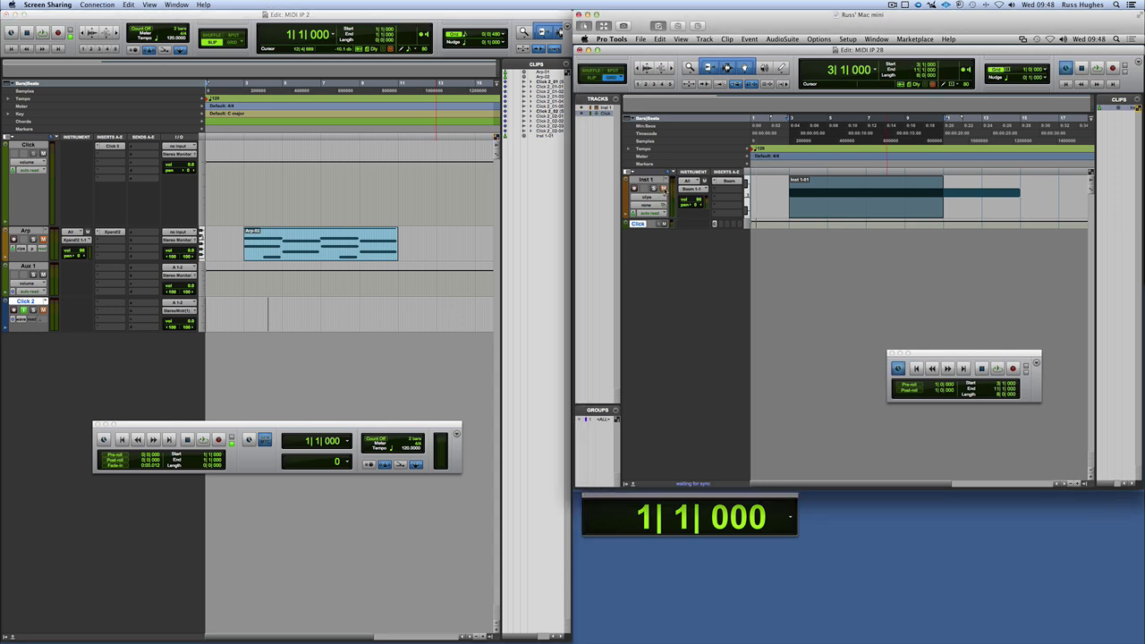
click(848, 38)
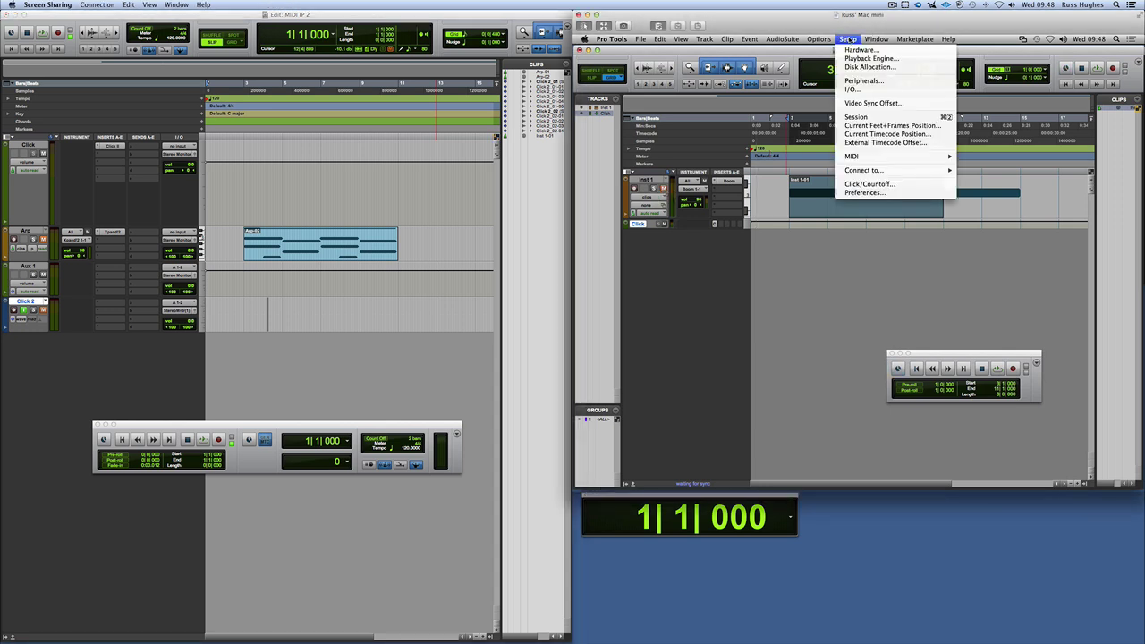
click(864, 193)
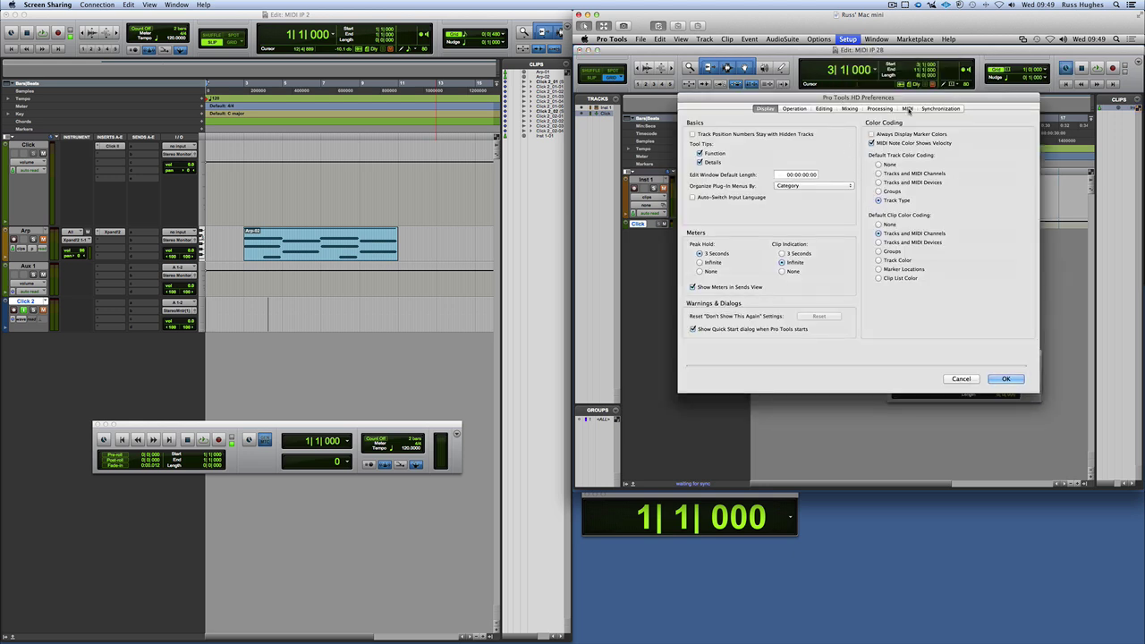
click(908, 109)
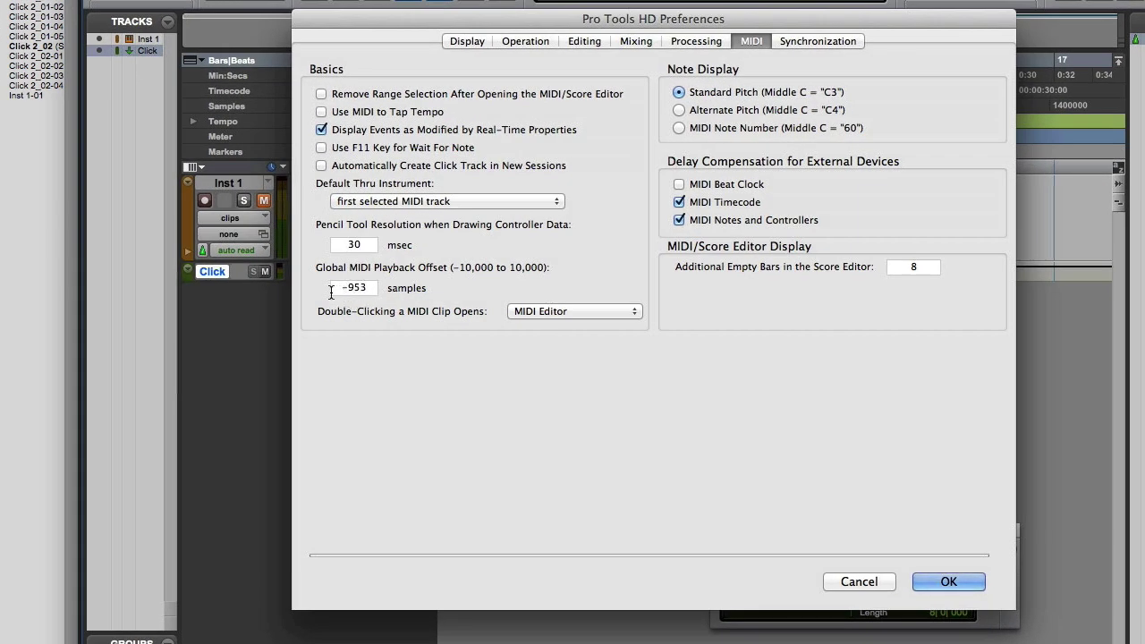
drag(348, 290, 373, 289)
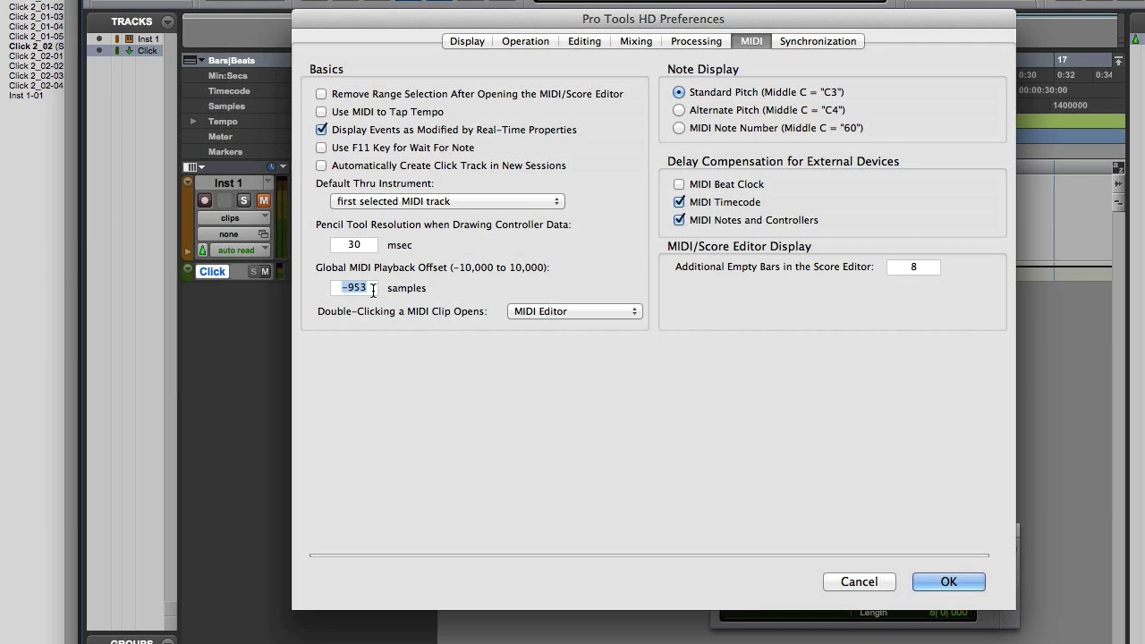
text(0)
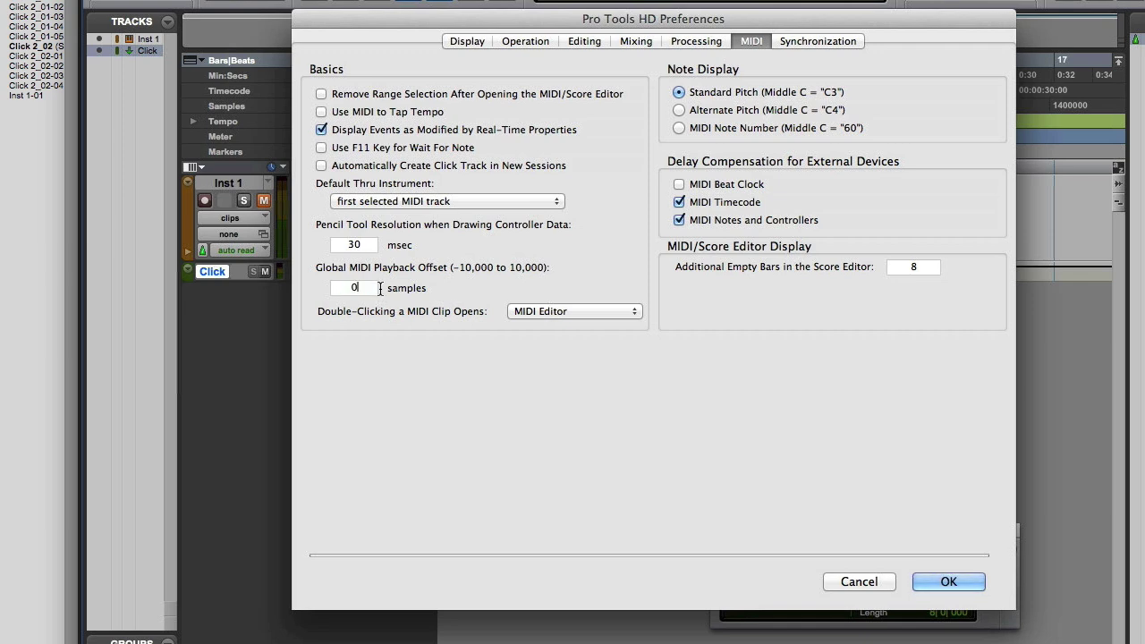
key(Return)
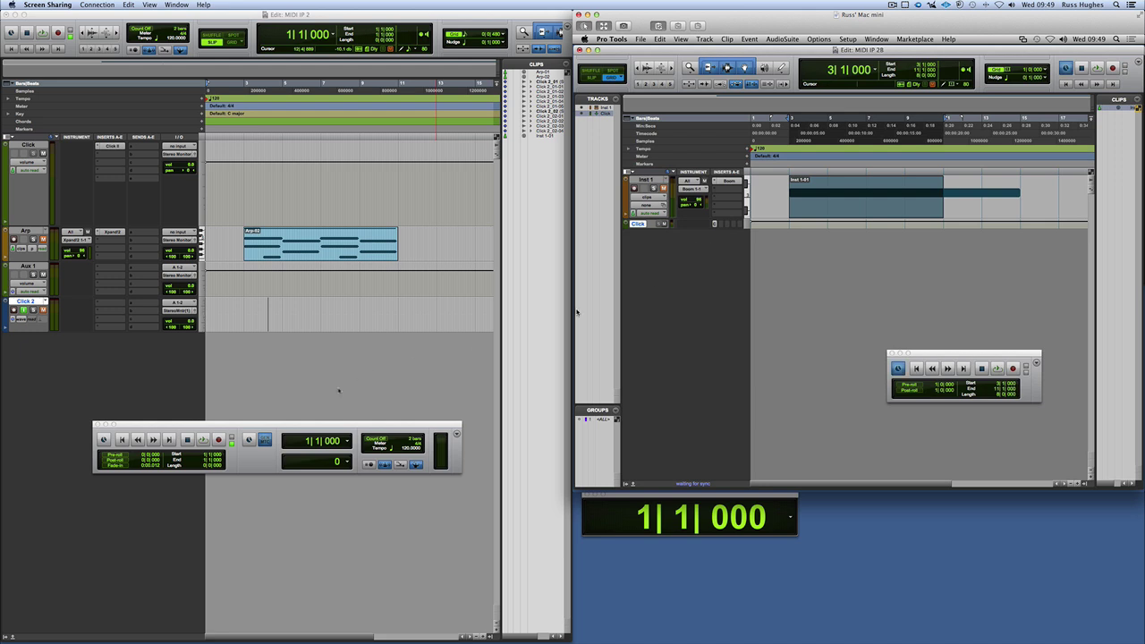
Return to the local session and play it from the start to compare both machines' clicks, stopping playback when done.
key(super+Tab)
key(space)
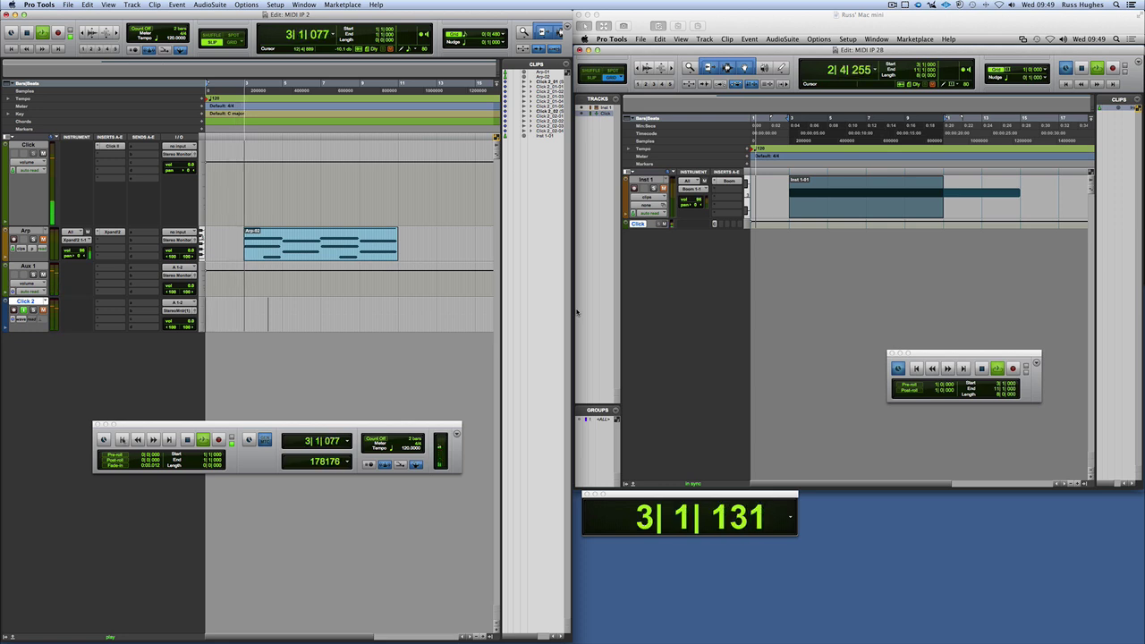
key(space)
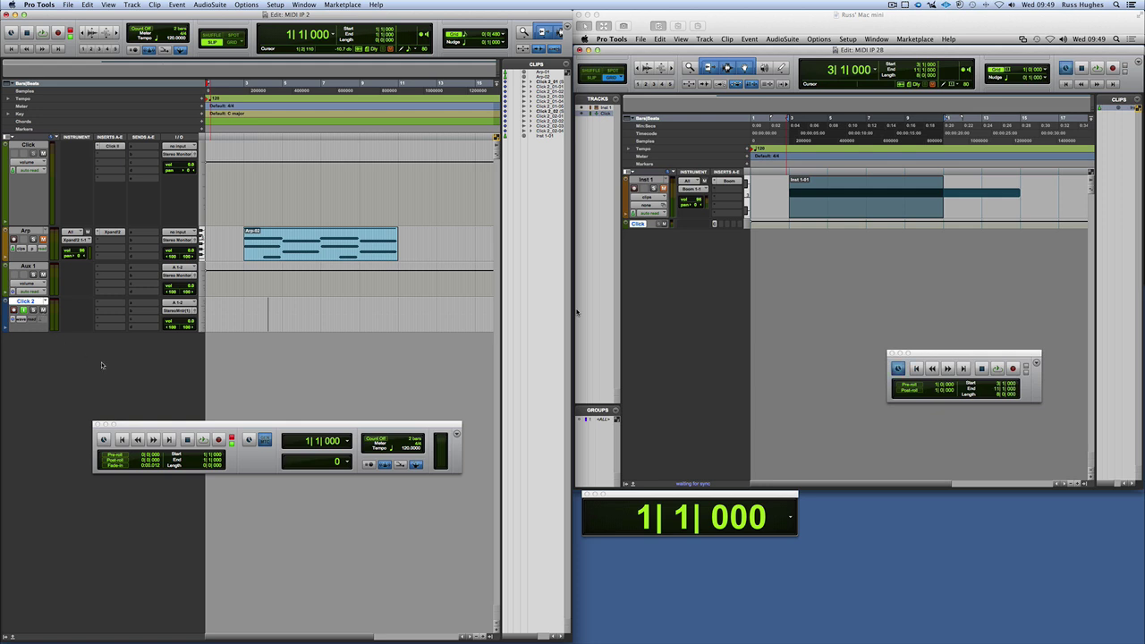
Record about four bars of the incoming click onto the local session's record-enabled Click 2 track from bar 1.
key(super+space)
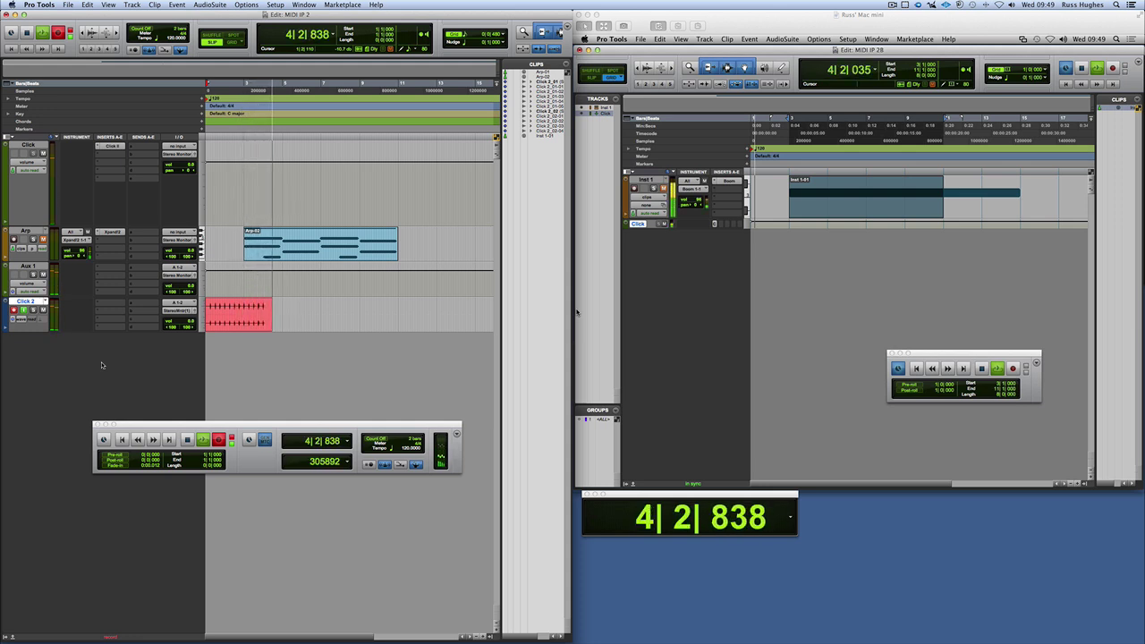
key(space)
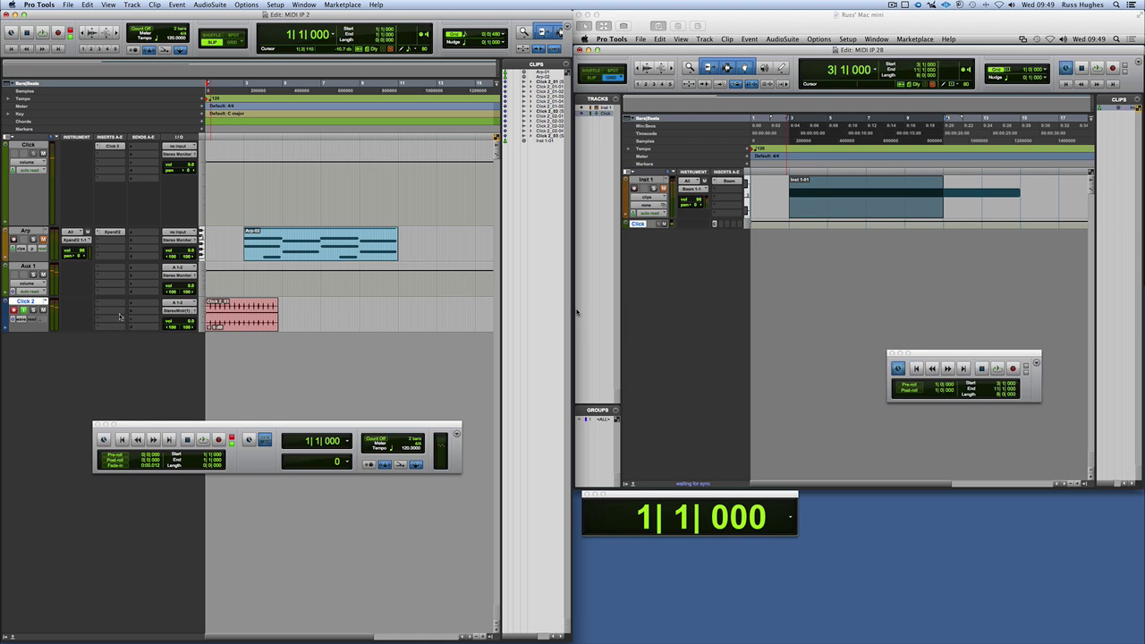
Expand the local Edit window to full width and increase the Click 2 track's height, magnifying the first recorded clicks.
key(super+bracketright)
key(super+bracketright)
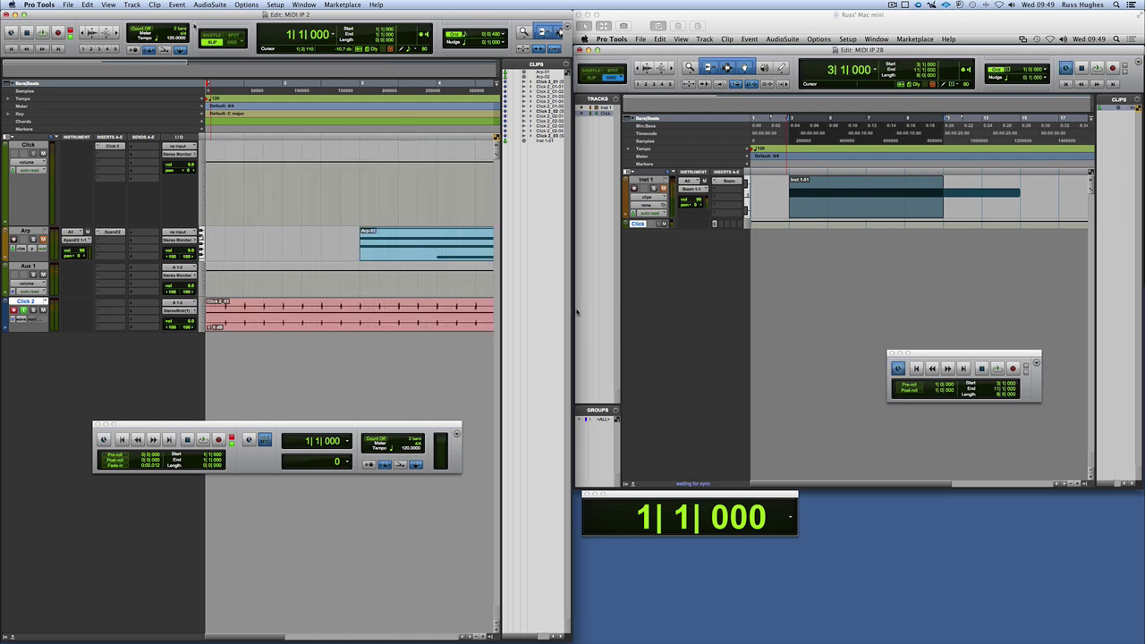
mouse_move(194, 16)
mouse_down()
mouse_move(403, 16)
mouse_move(194, 16)
mouse_up()
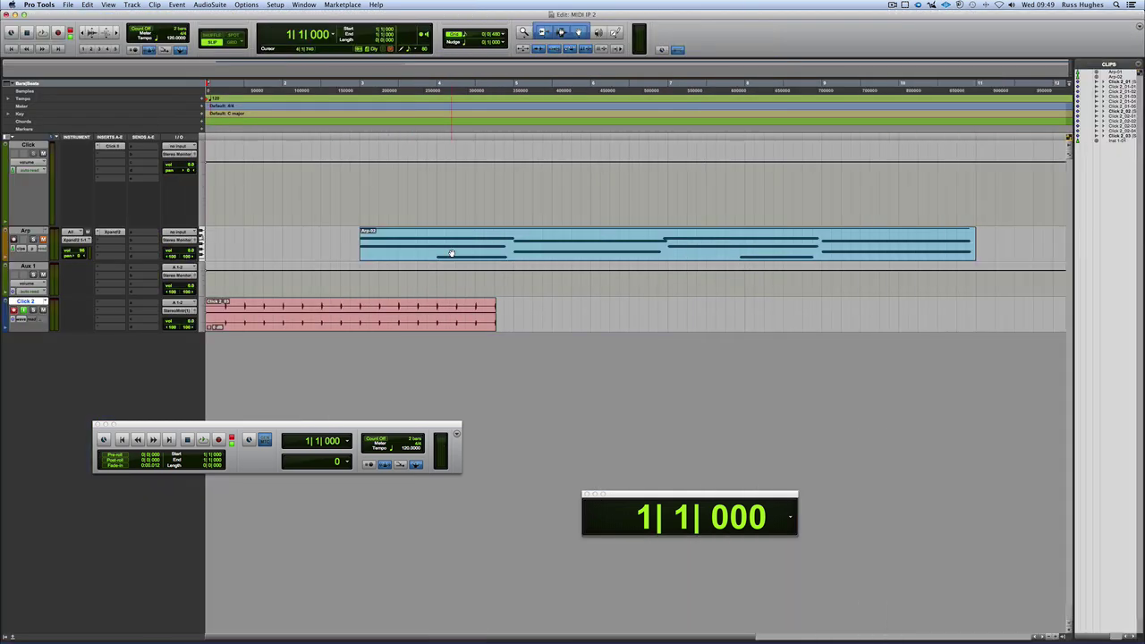
key(super+bracketright)
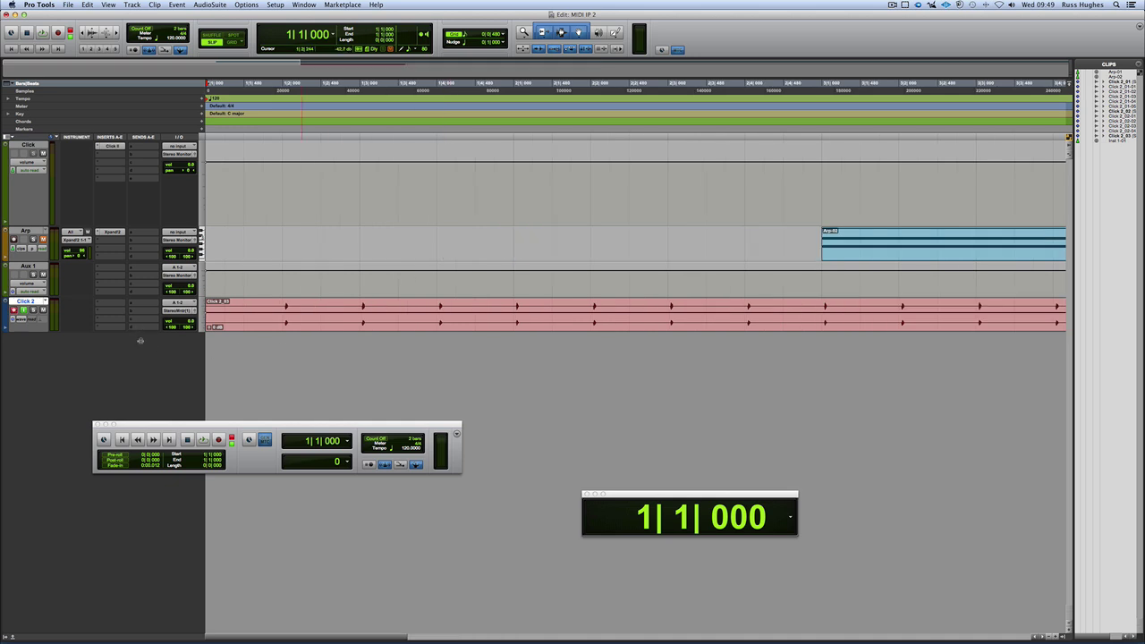
drag(140, 336, 140, 457)
key(super+bracketright)
key(super+bracketright)
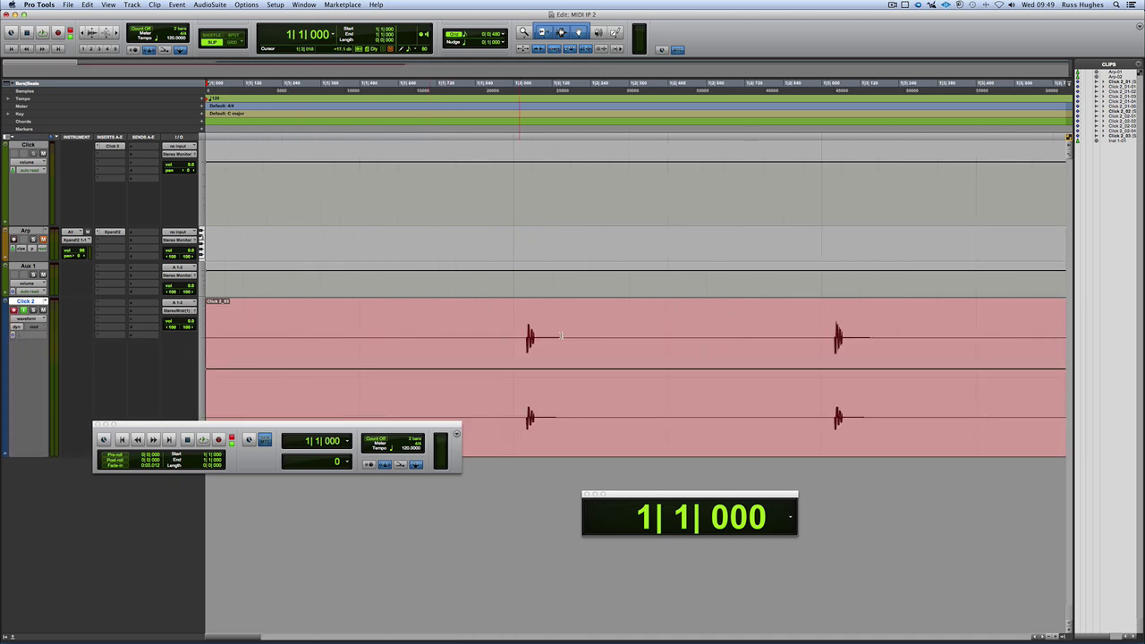
Switch the local session to Grid mode and split the recorded Click 2 clip at bar 1 beat 2.
click(512, 324)
click(231, 41)
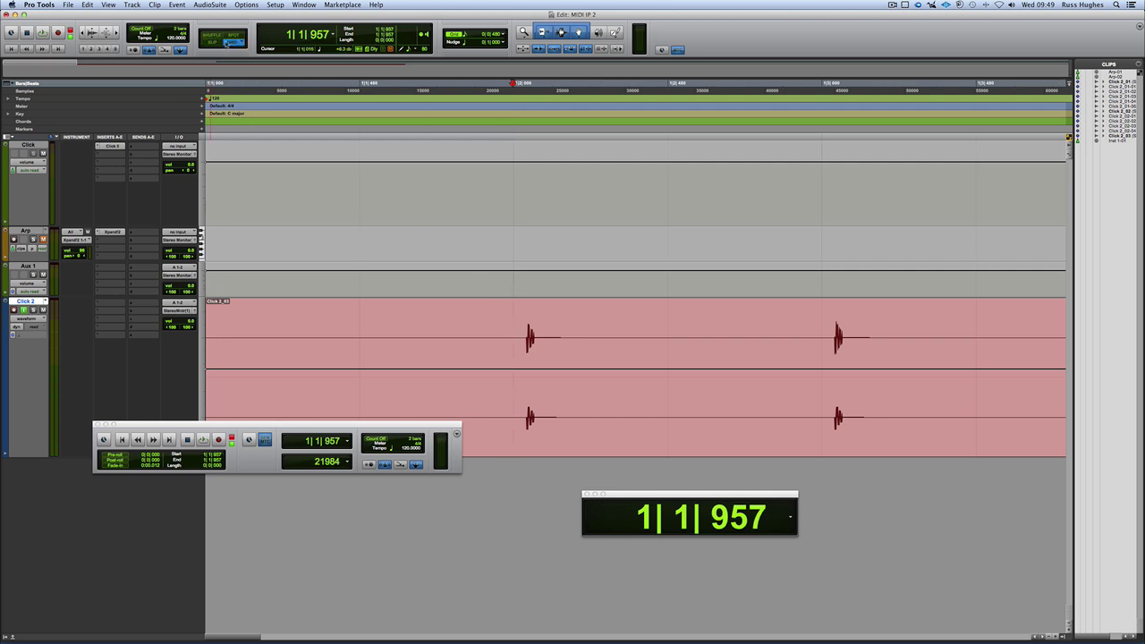
click(512, 327)
key(super+e)
Find the first click transient after beat 2 on Click 2 and split the clip exactly at its start.
key(Tab)
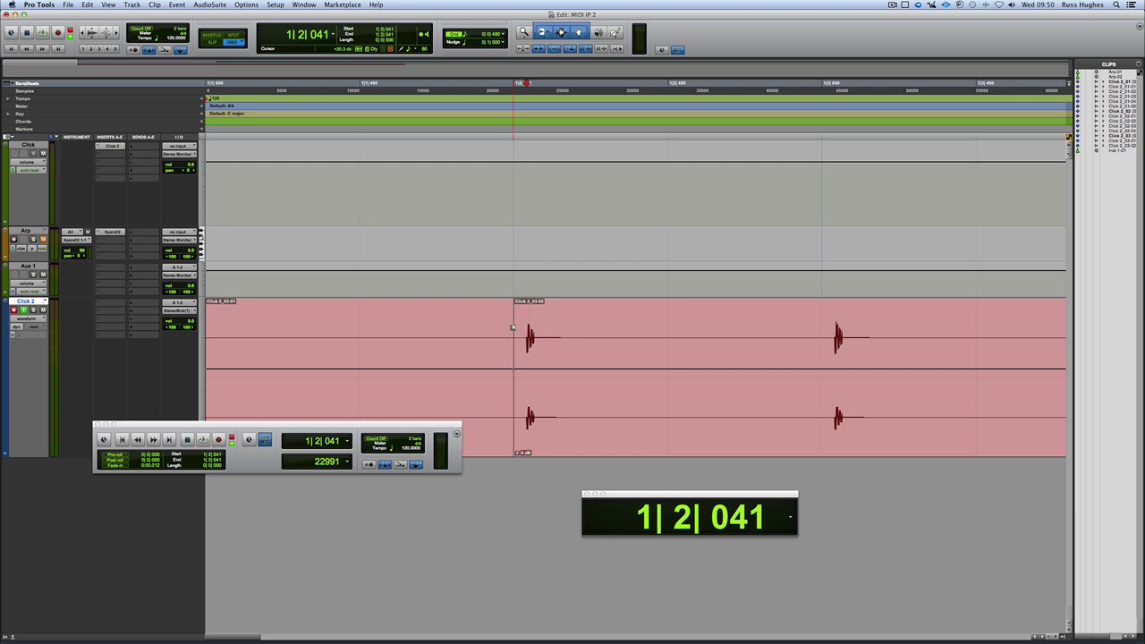
key(super+bracketright)
key(super+bracketright)
key(super+bracketright)
key(super+bracketright)
key(super+bracketright)
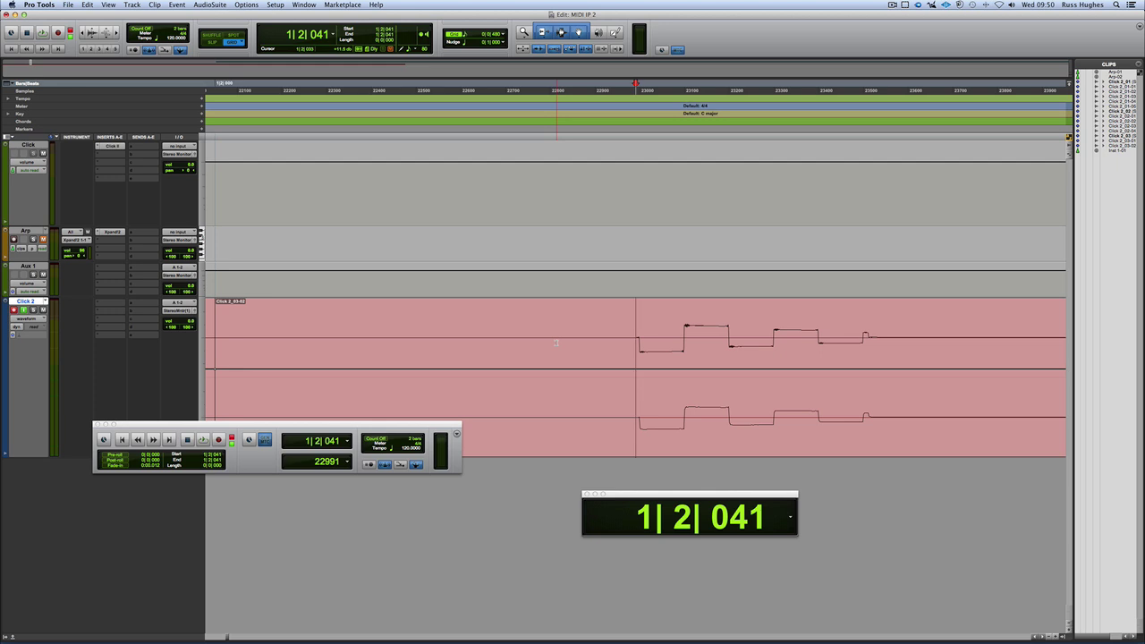
key(super+e)
Select the Click 2 segment between the two splits and set the main counter to Samples to read its length.
click(562, 438)
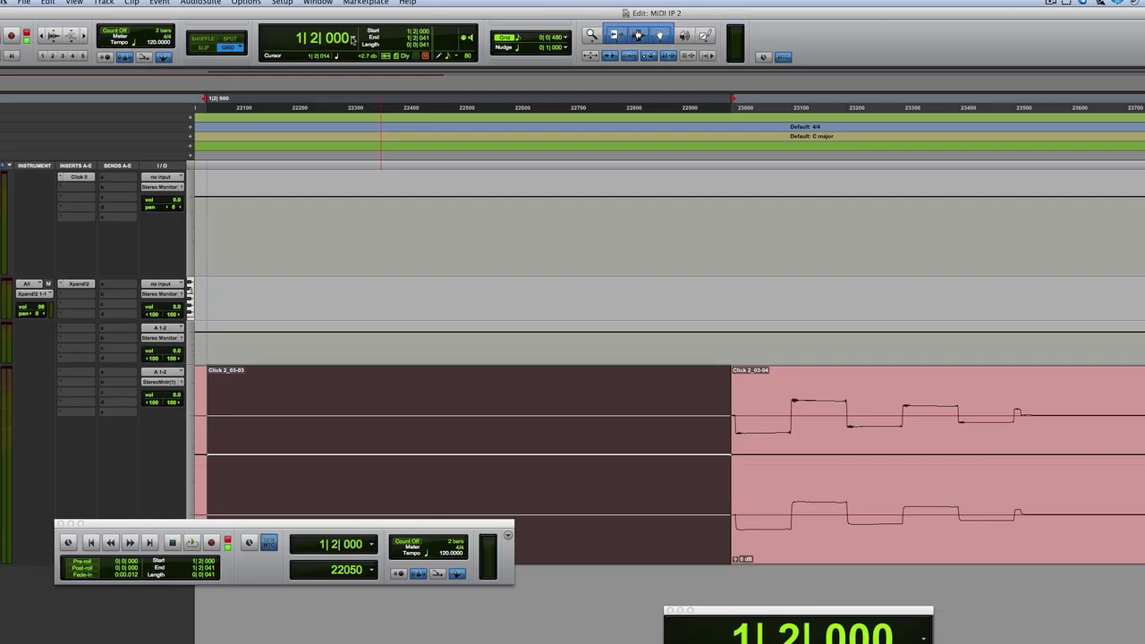
click(331, 33)
click(345, 65)
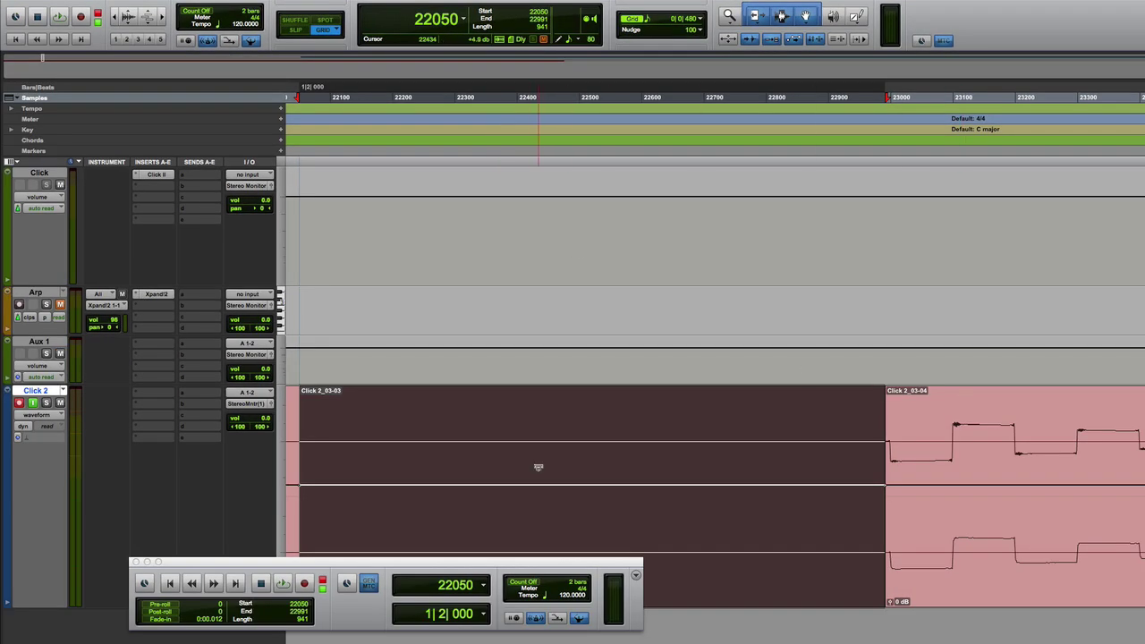
Switch to the Mac mini and set the Global MIDI Playback Offset to -941 samples in the MIDI preferences.
key(super+Tab)
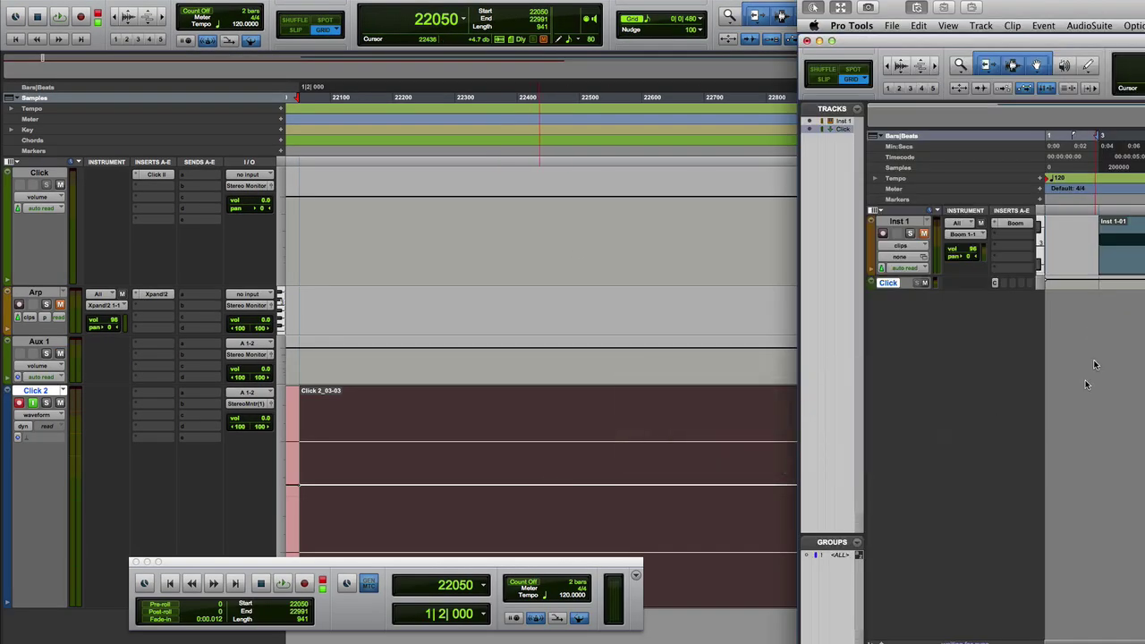
click(731, 23)
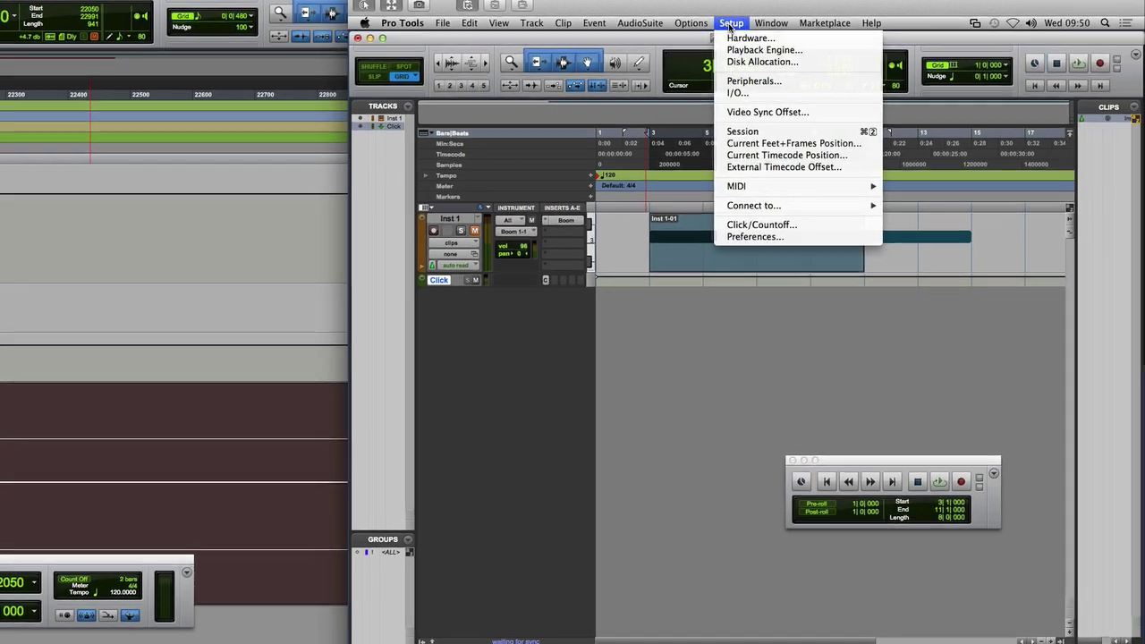
click(756, 237)
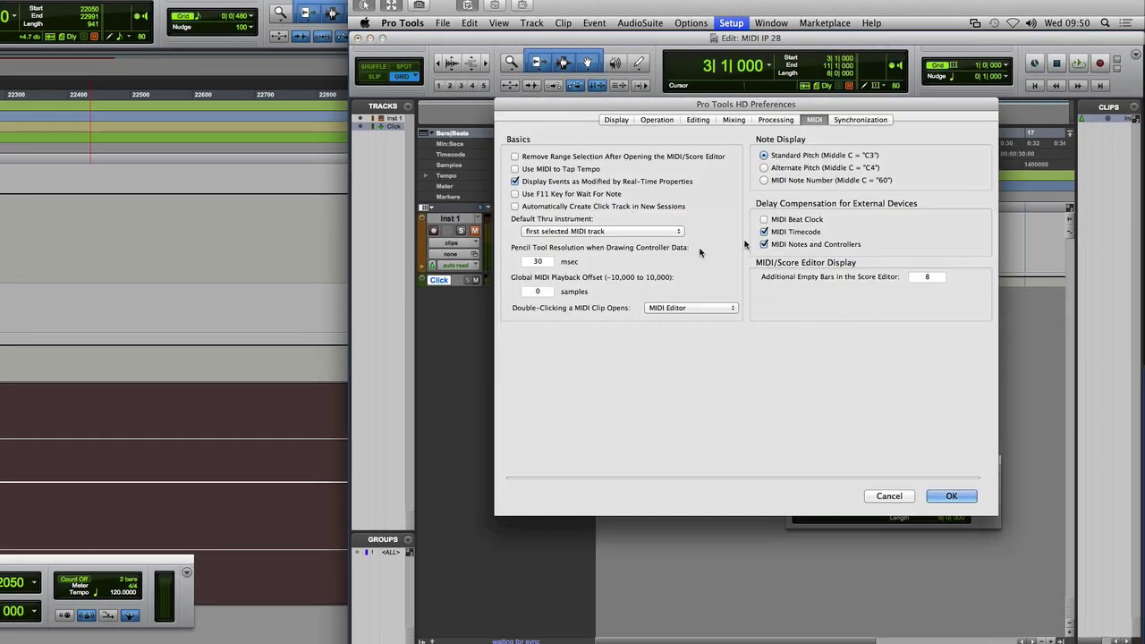
double_click(539, 291)
text(-981)
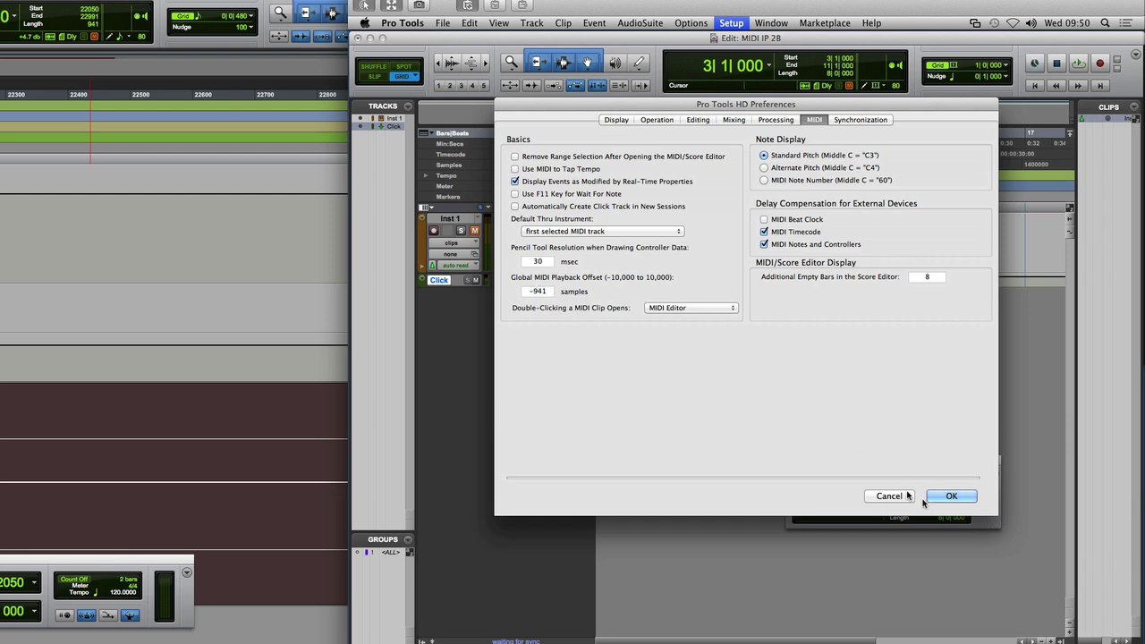
click(951, 497)
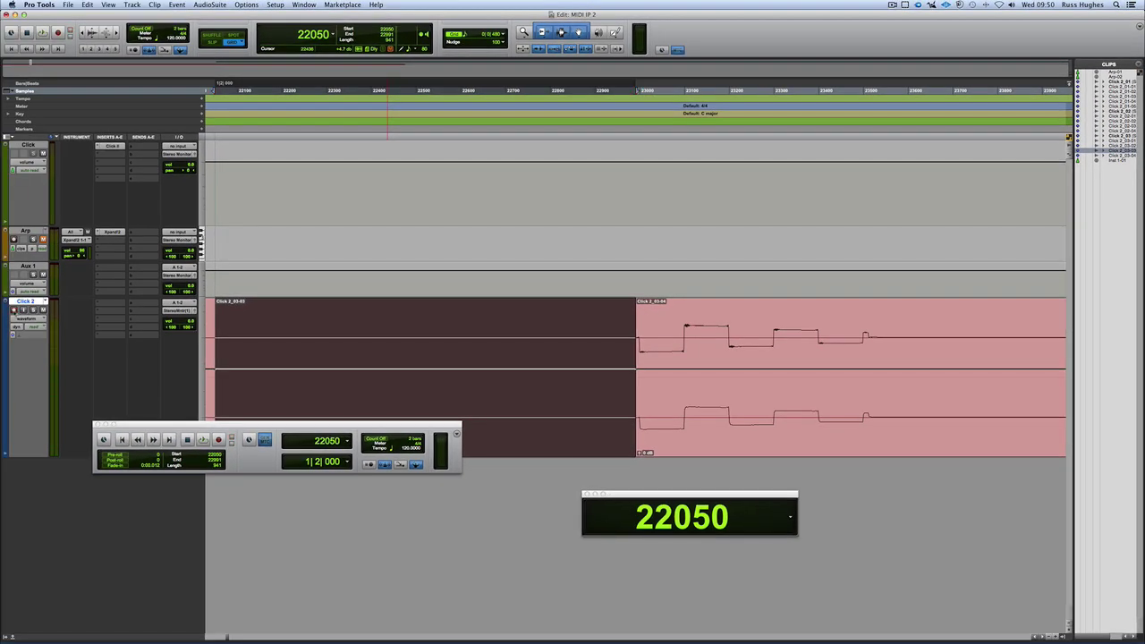
Return to the local session and play both machines from the start, changing the big counter to Bars|Beats before stopping.
click(123, 439)
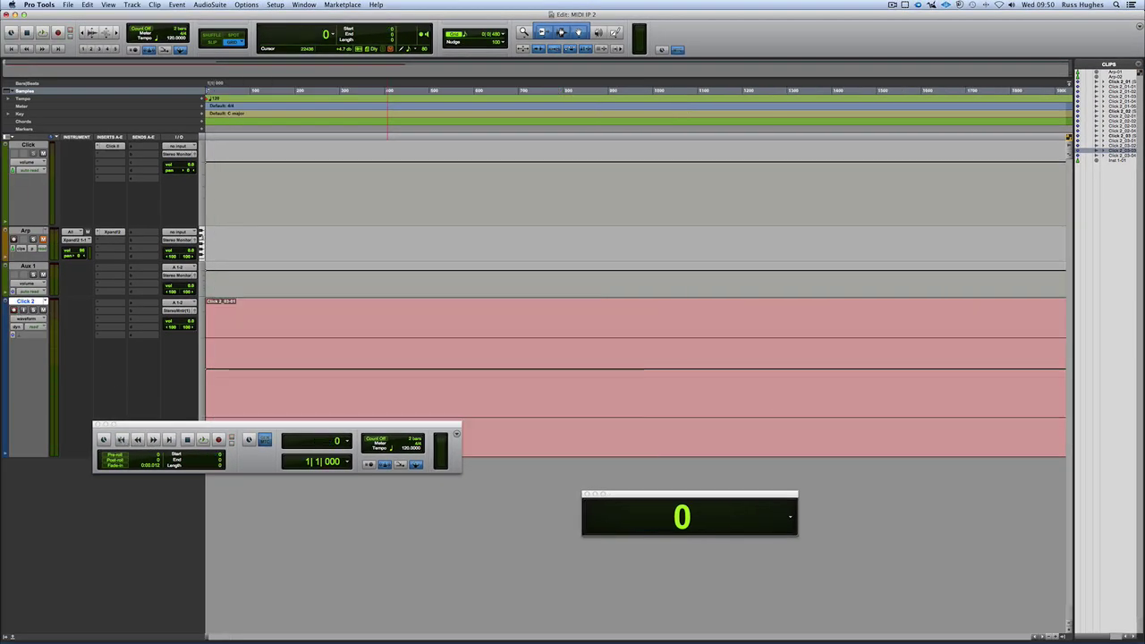
key(space)
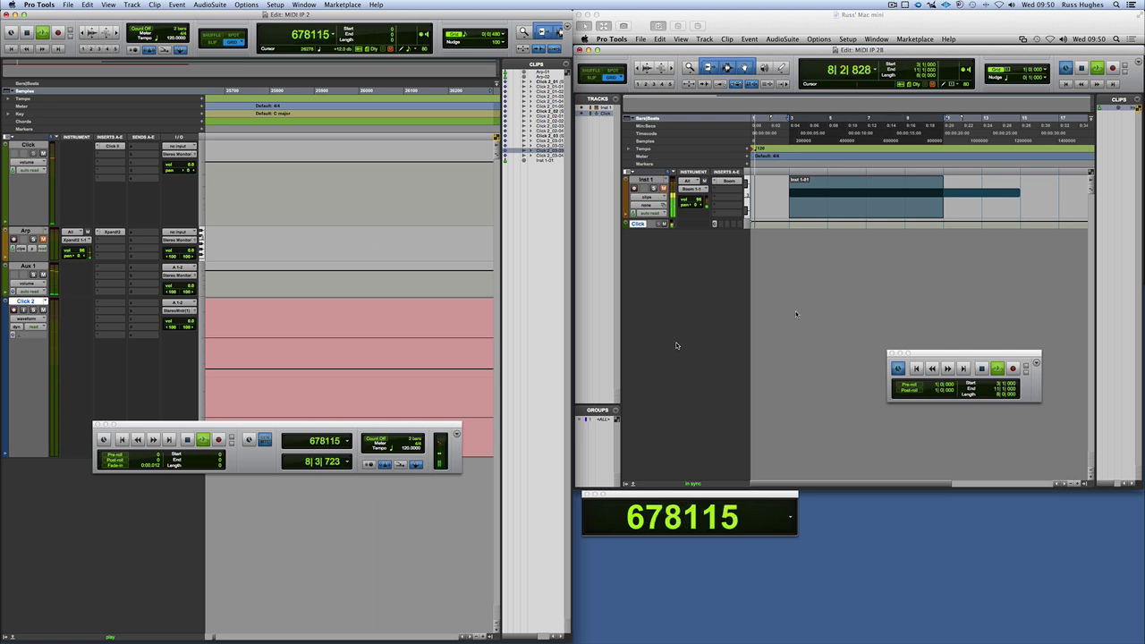
click(790, 517)
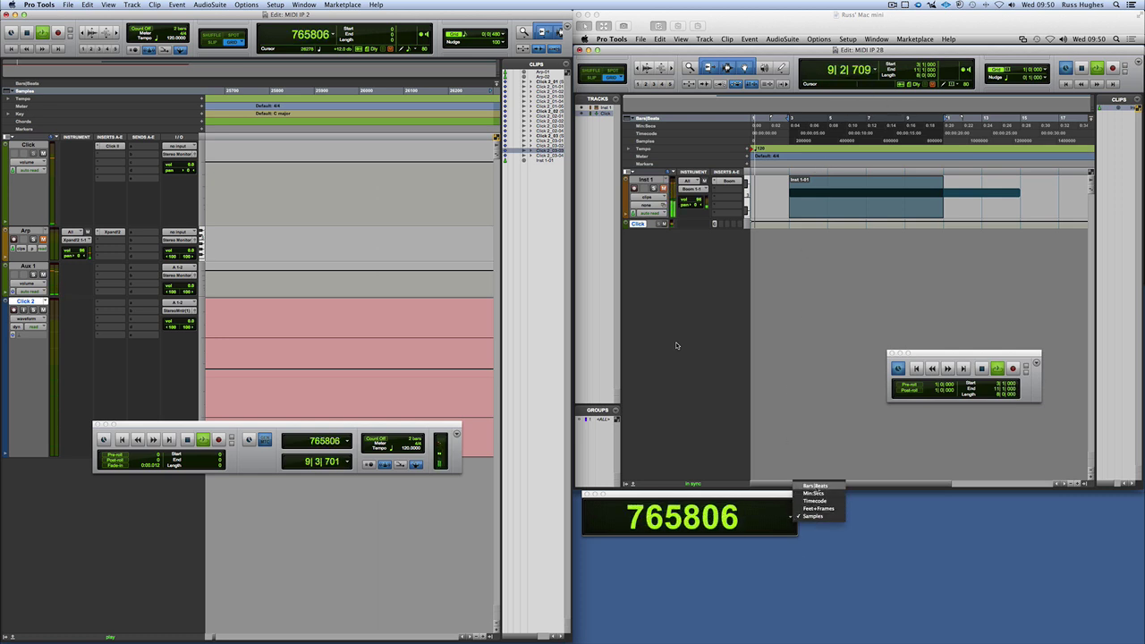
click(815, 485)
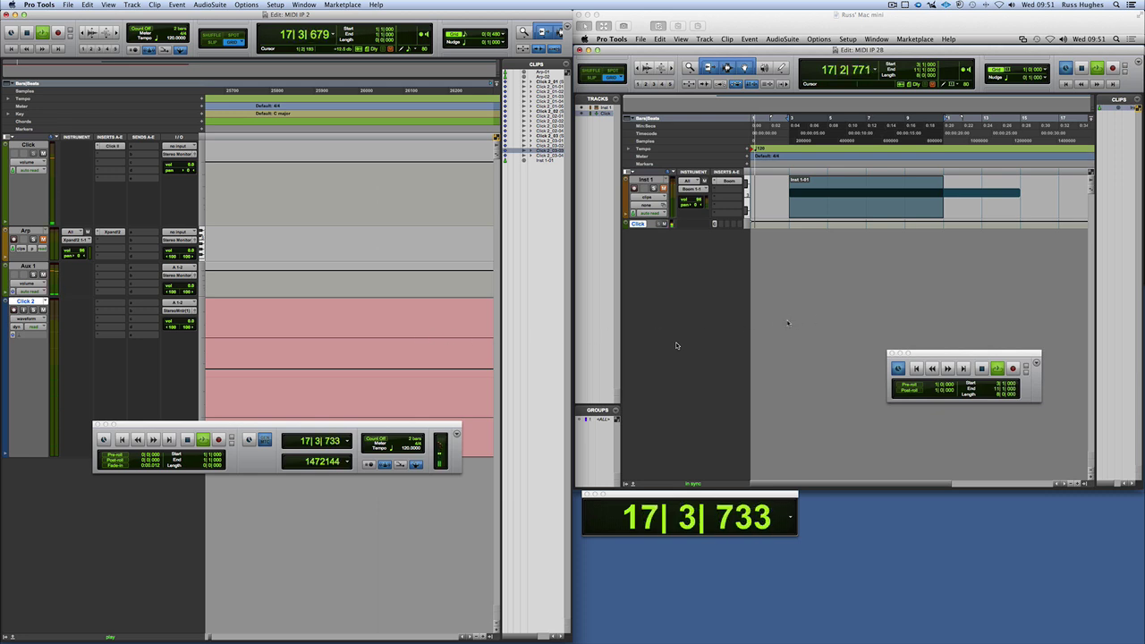
key(space)
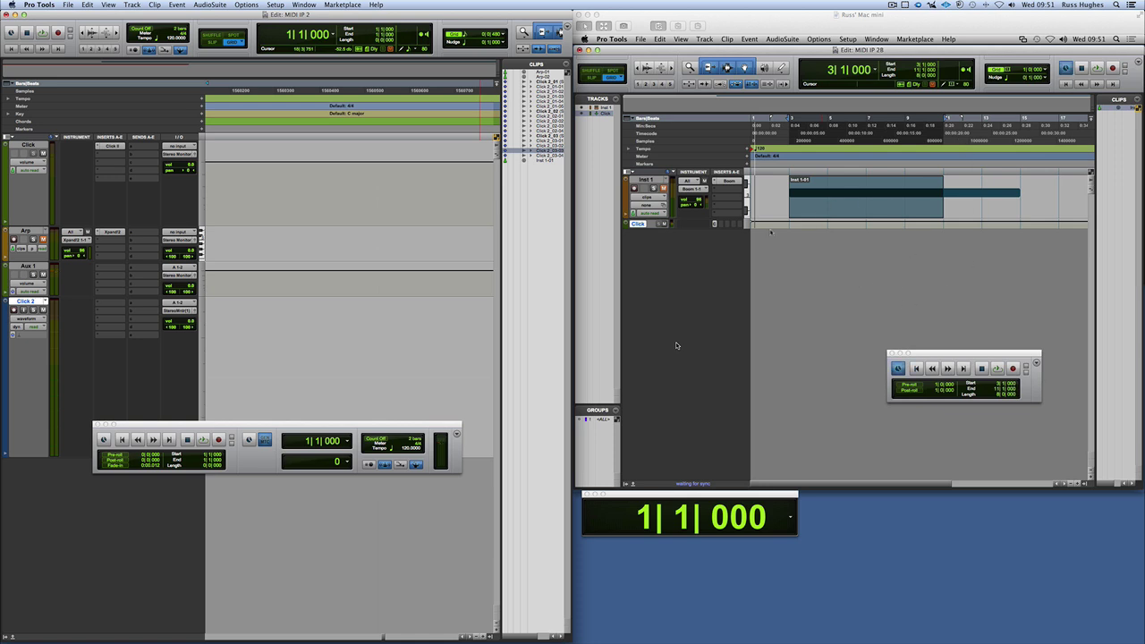
In the Mac mini session, create one new stereo Instrument track.
click(675, 344)
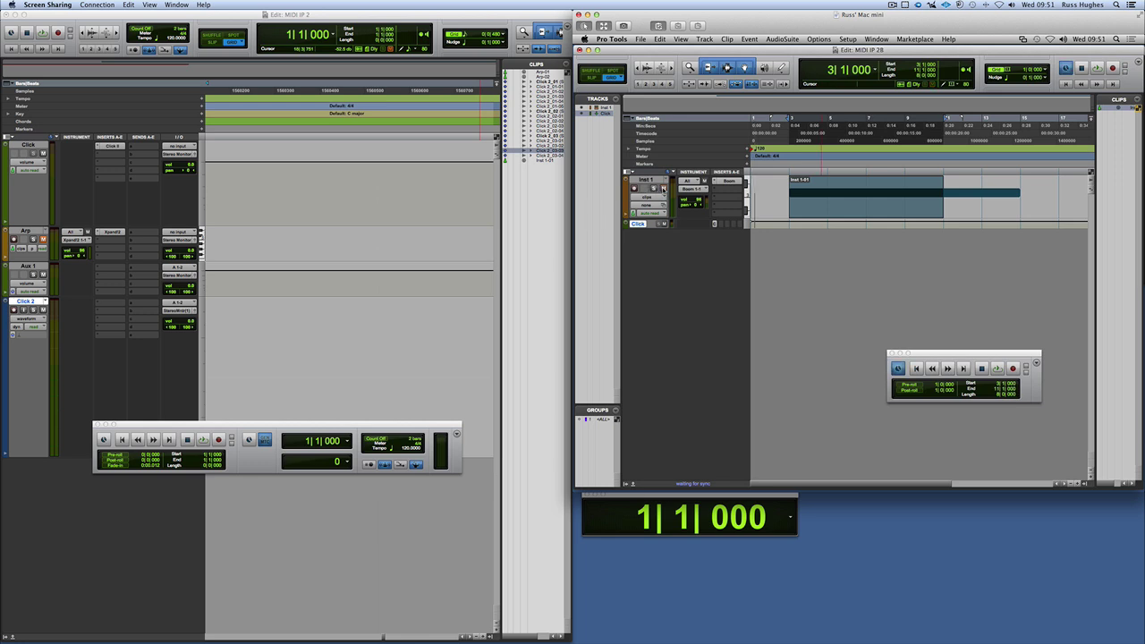
click(574, 185)
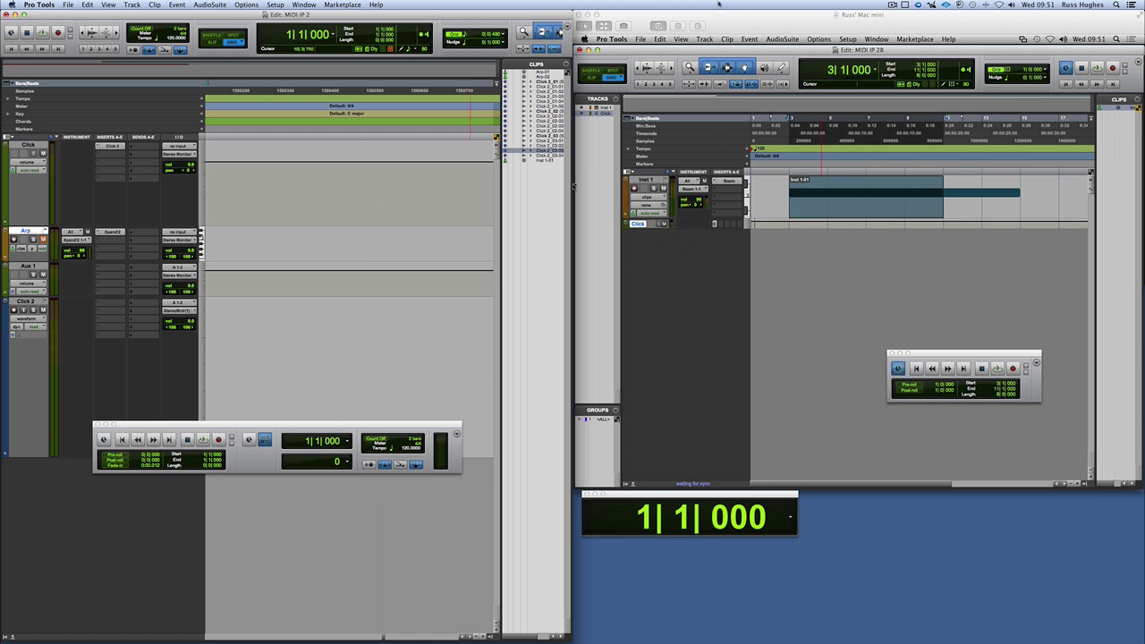
click(665, 249)
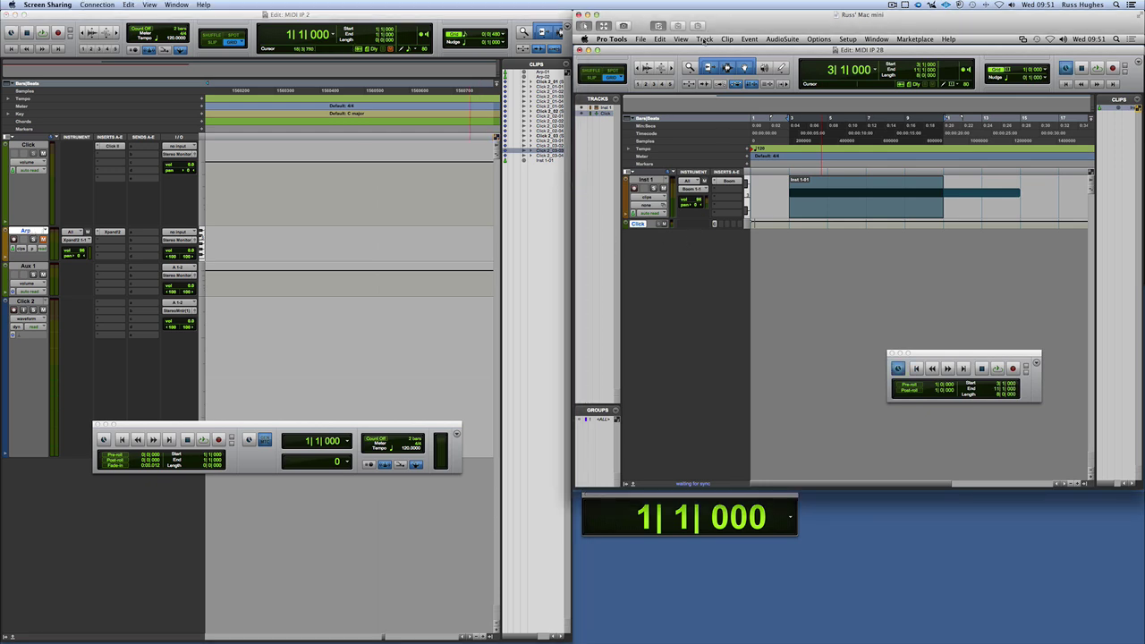
click(704, 40)
click(709, 51)
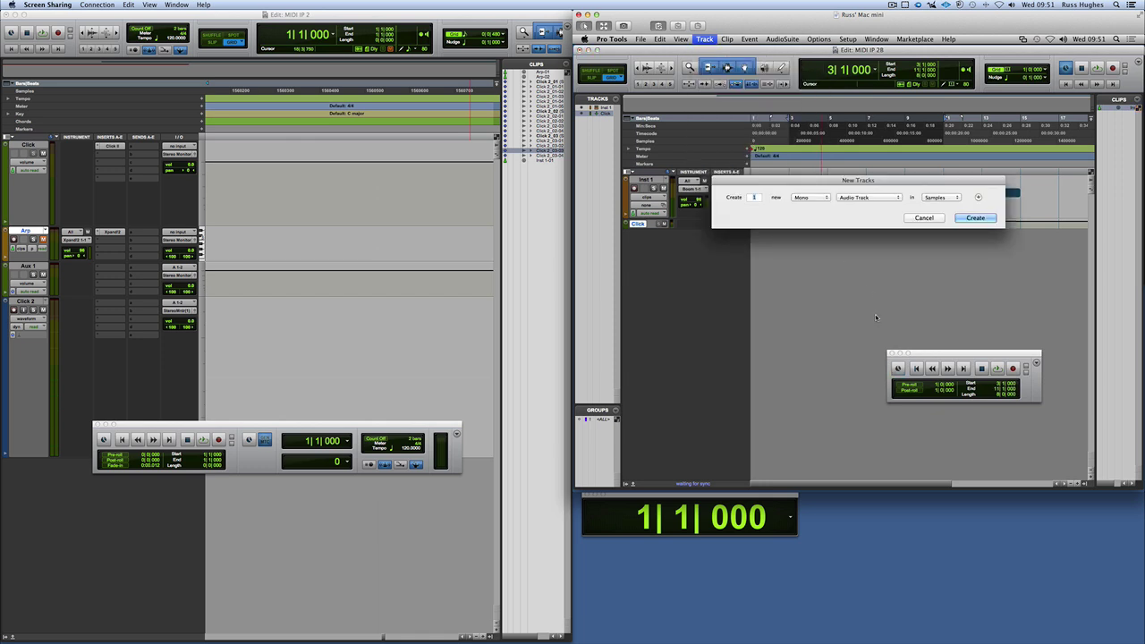
click(810, 196)
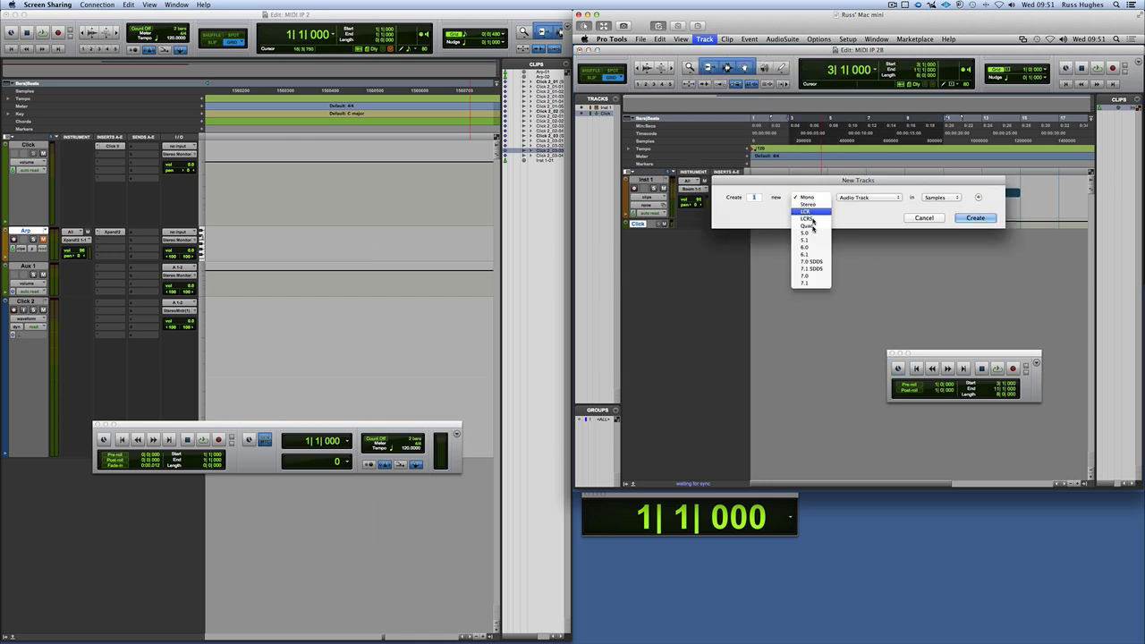
click(809, 204)
click(848, 197)
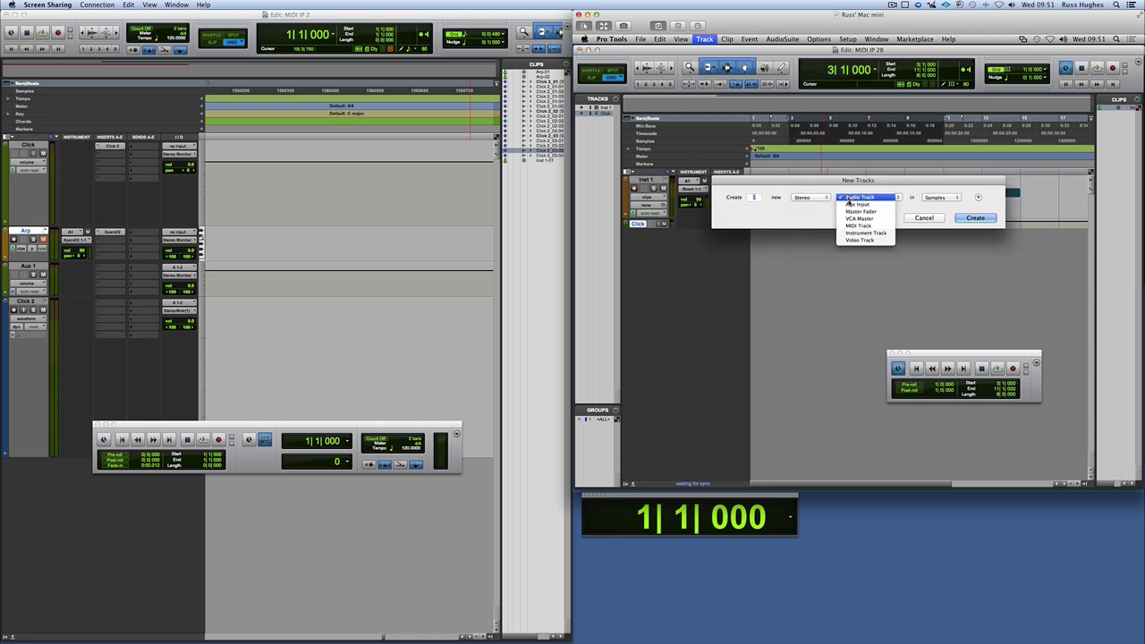
click(852, 235)
click(977, 218)
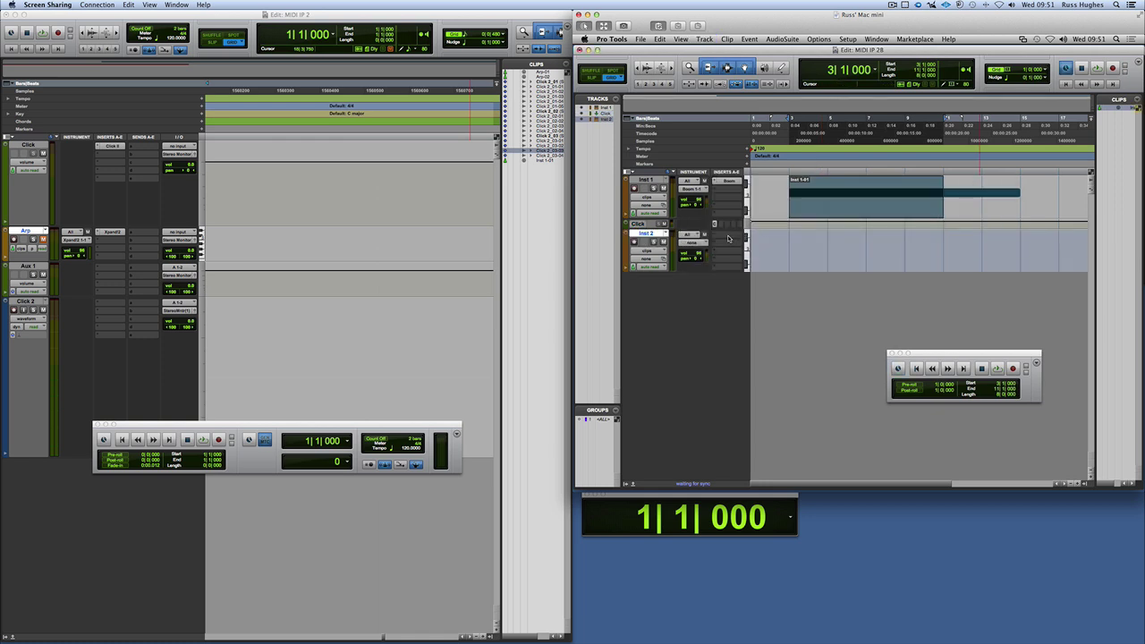
Insert the stereo Mini Grand instrument on the Mac mini's Inst 2 track and reposition its window so it is fully visible.
click(732, 238)
mouse_move(768, 249)
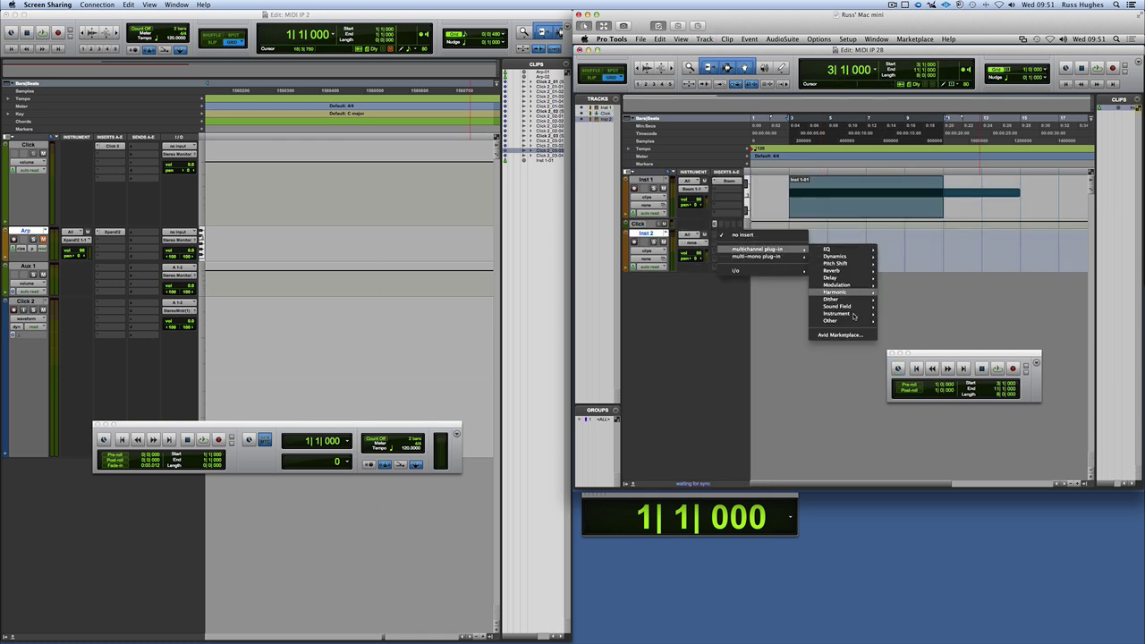
mouse_move(846, 313)
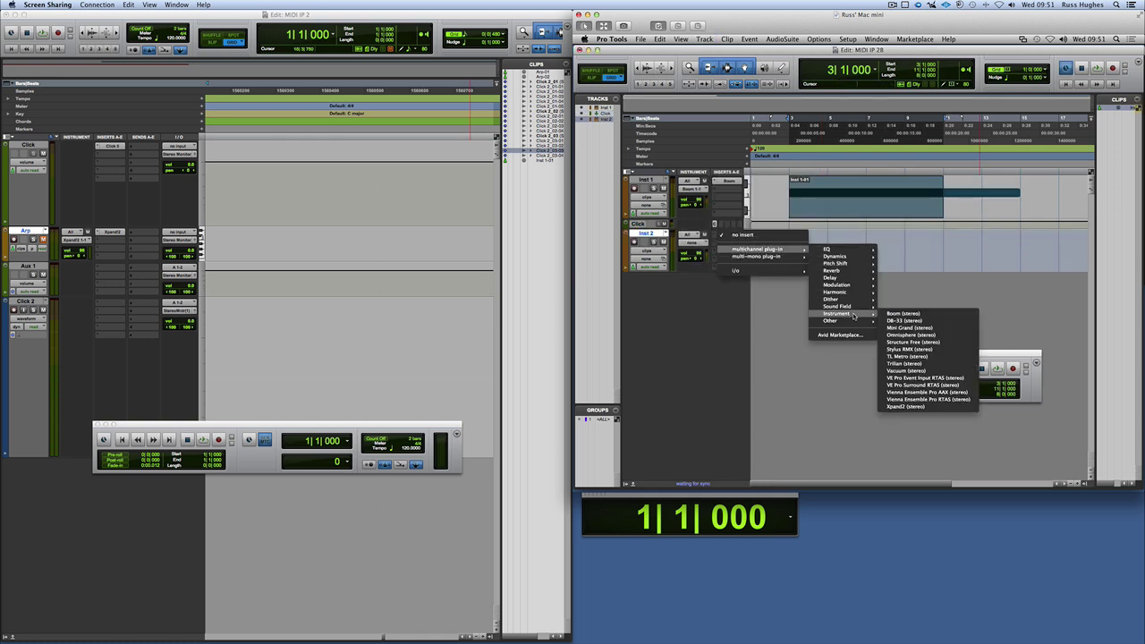
click(911, 327)
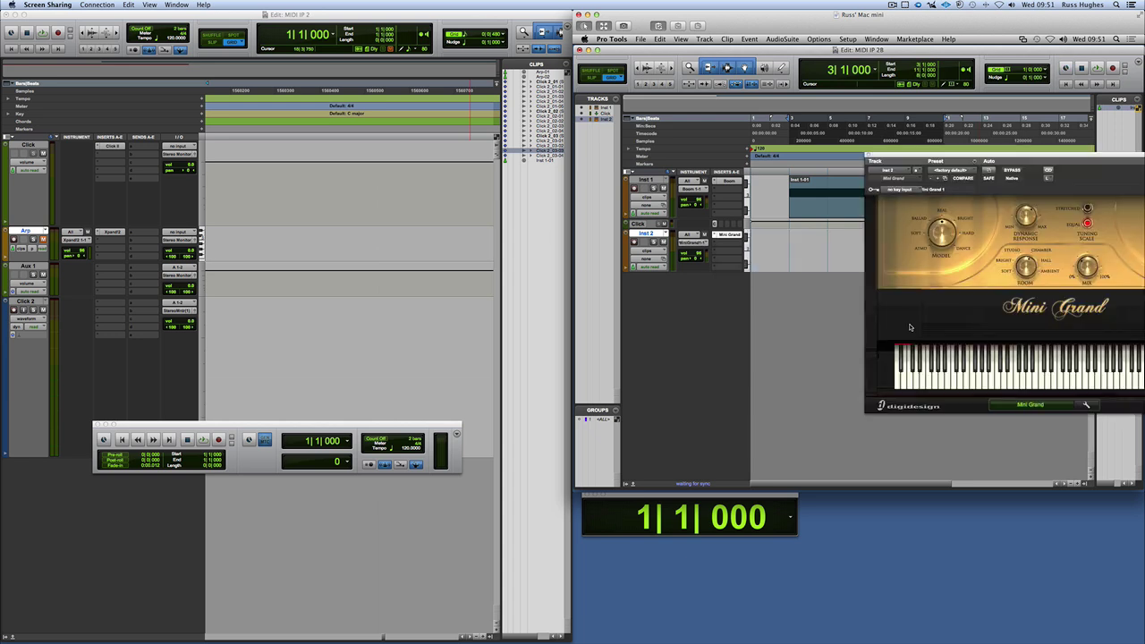
drag(836, 159, 817, 161)
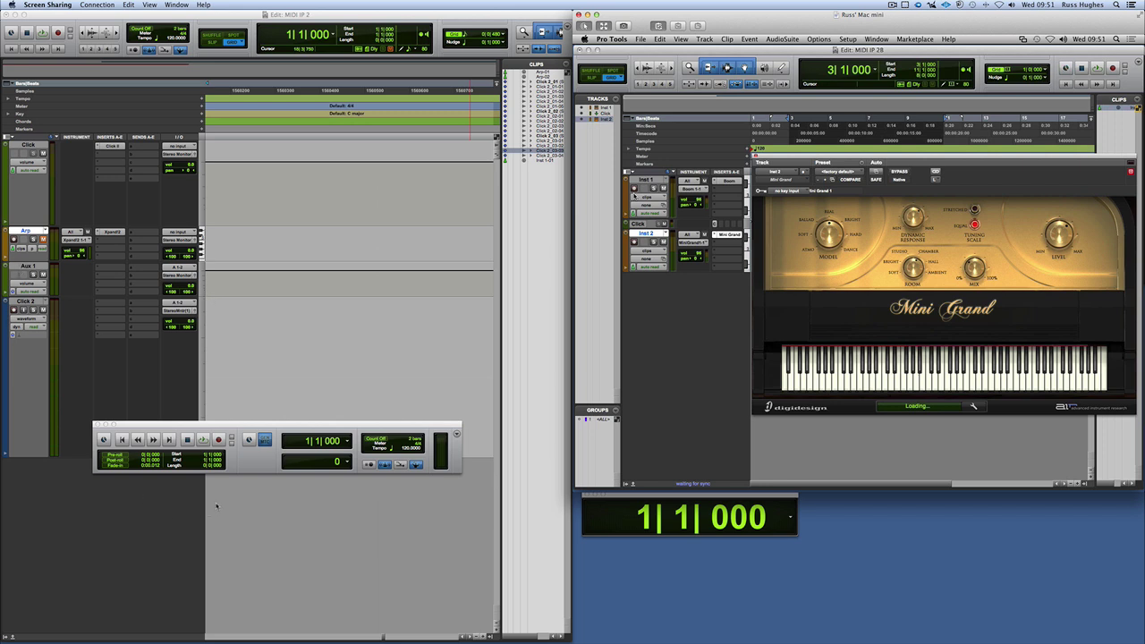
In the local session, create one new MIDI track with a tick timebase.
click(133, 5)
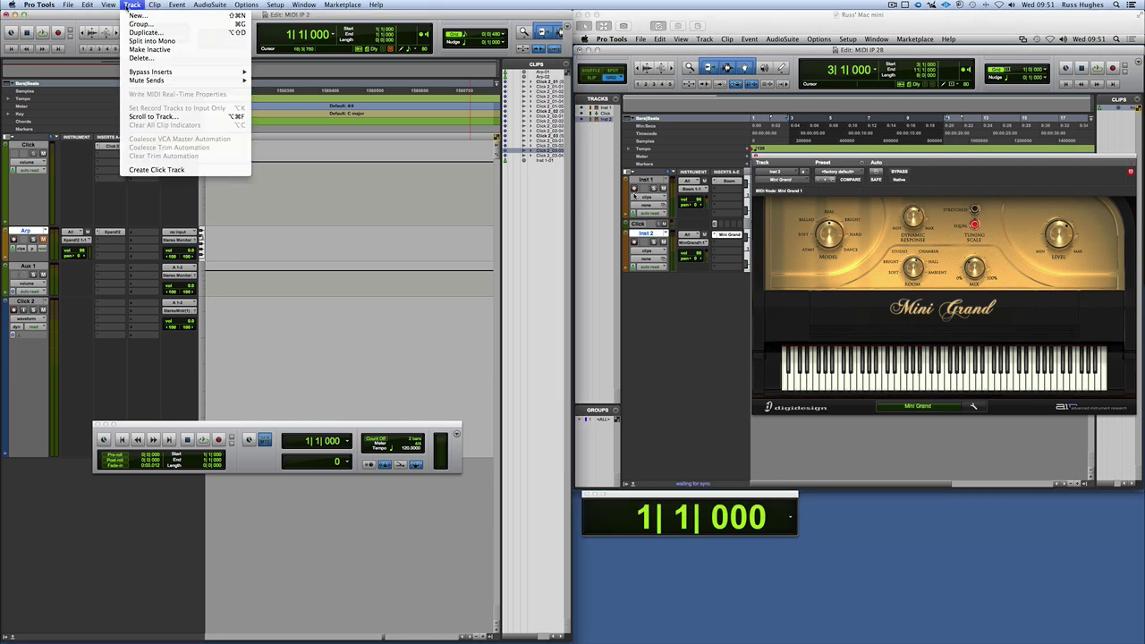
click(139, 15)
click(575, 227)
click(592, 265)
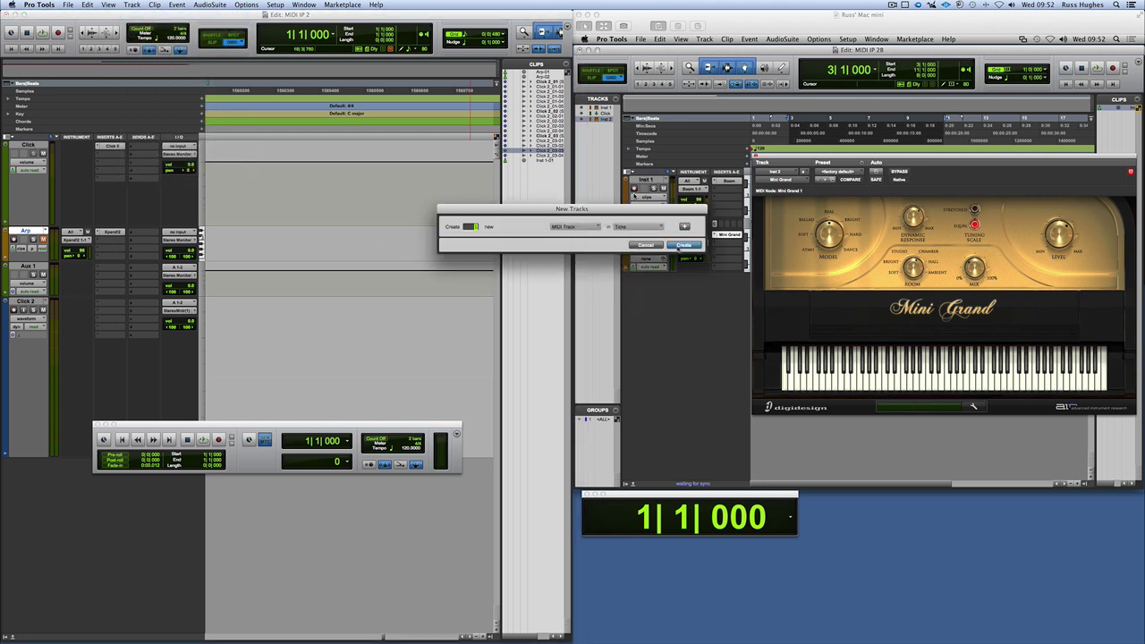
click(683, 245)
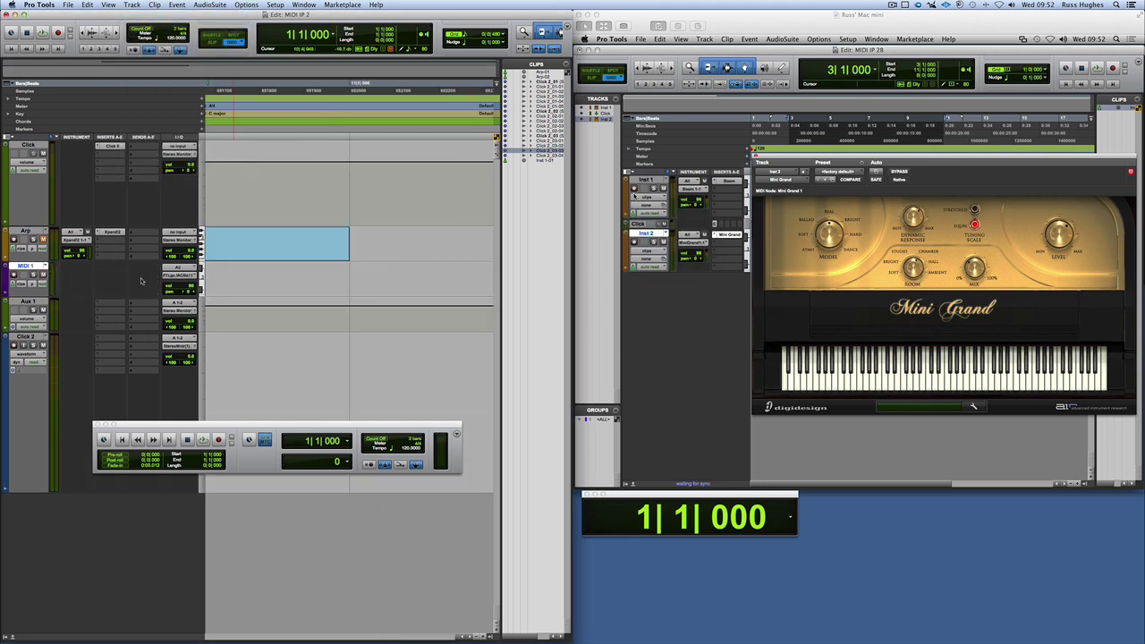
Route the MIDI 1 track's output to channel 1 of Network, Mac Pro and record-enable the track.
click(178, 266)
mouse_move(213, 276)
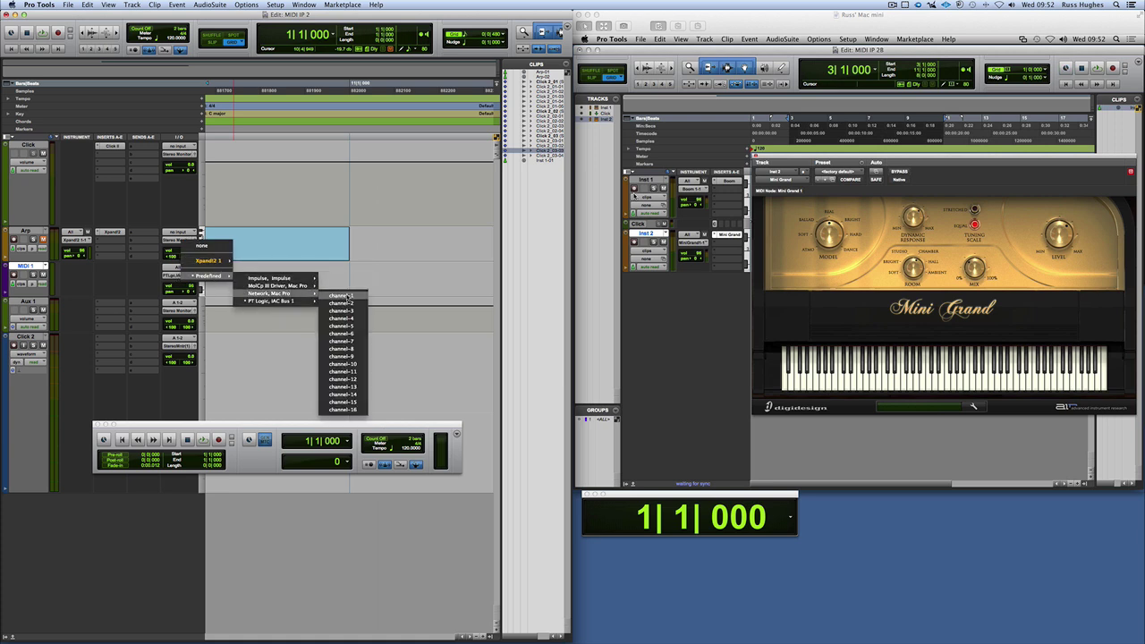
click(345, 297)
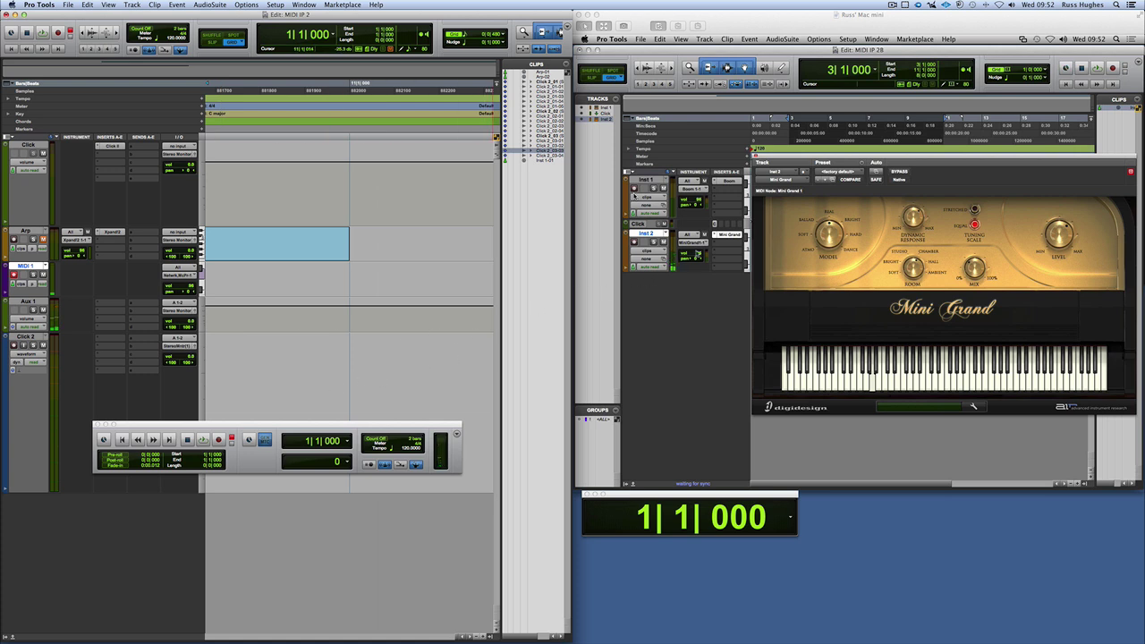
On the Mac mini, raise the Mini Grand's Level to about +6.8 dB.
click(634, 195)
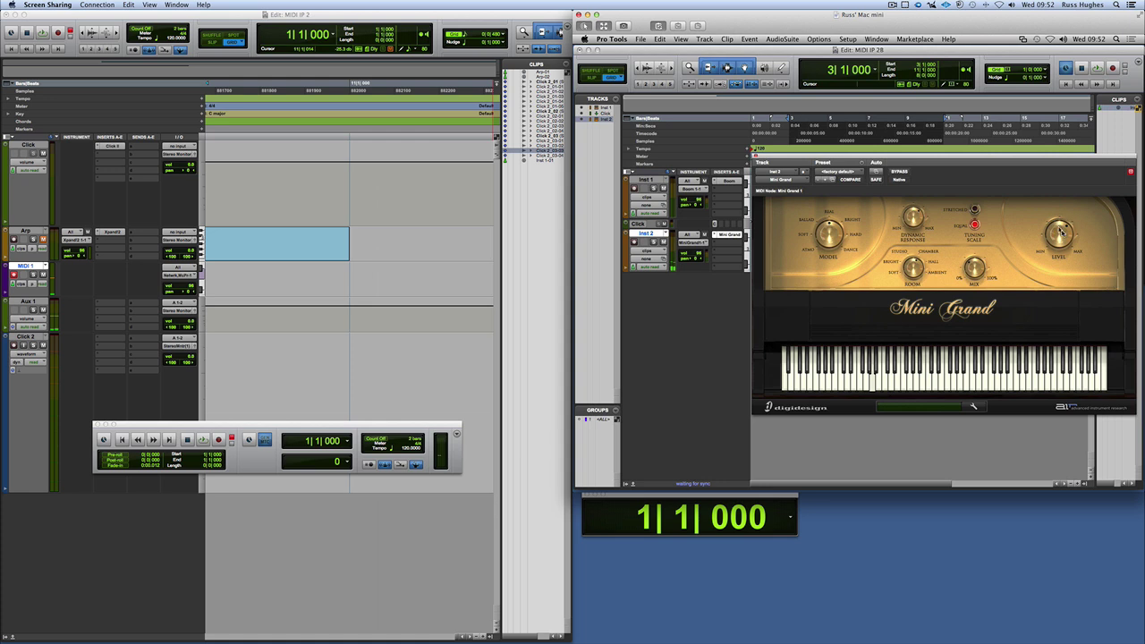
mouse_move(1072, 190)
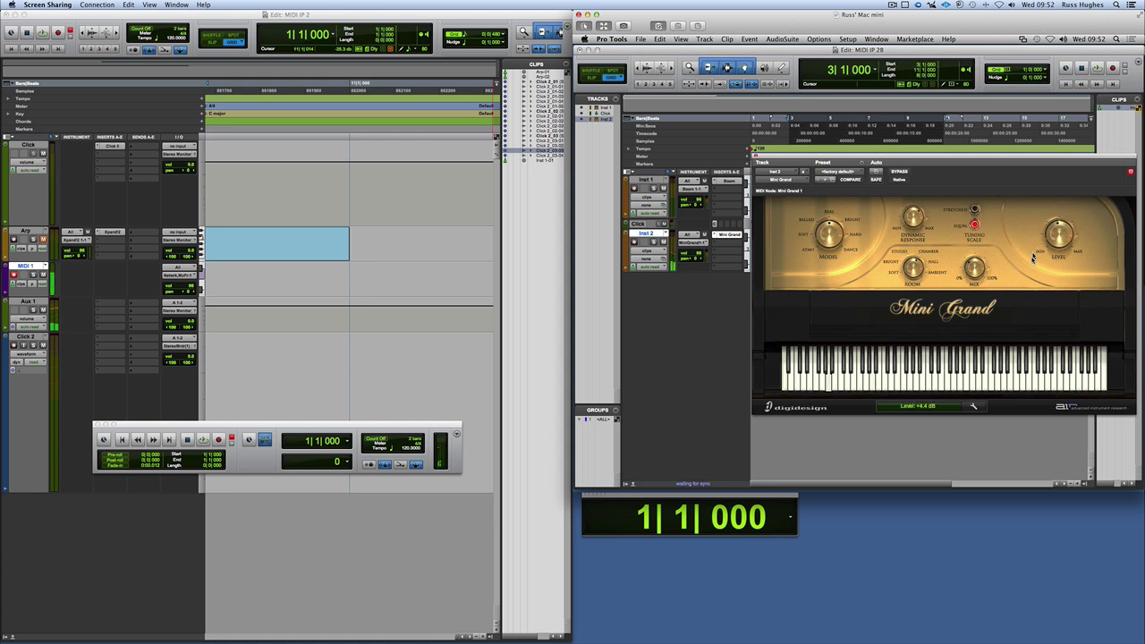
drag(1045, 191, 1041, 208)
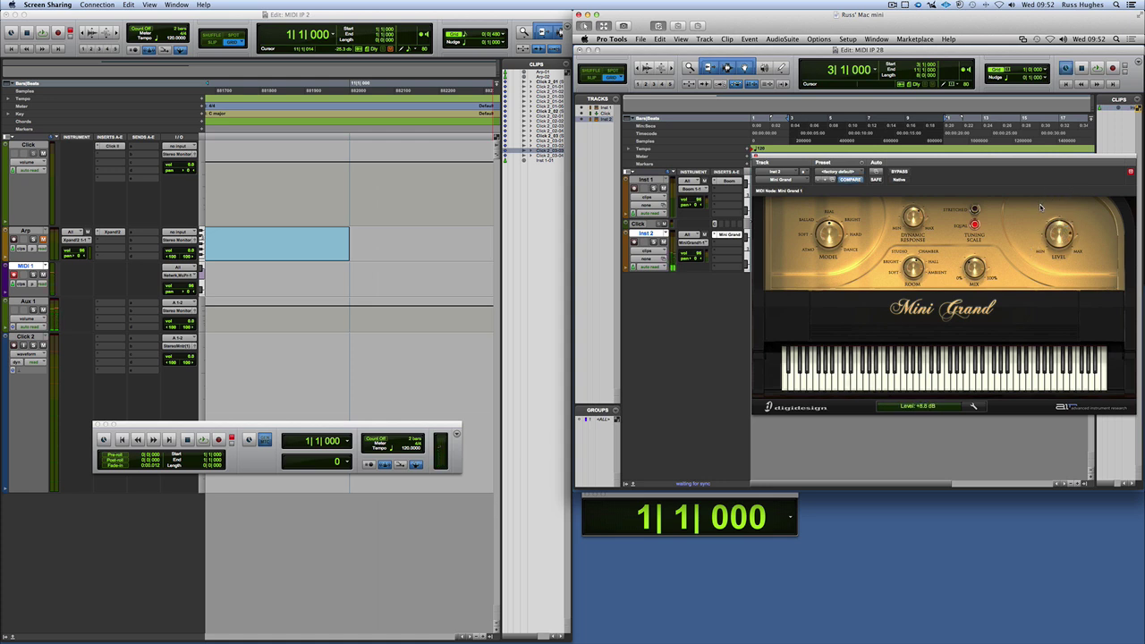